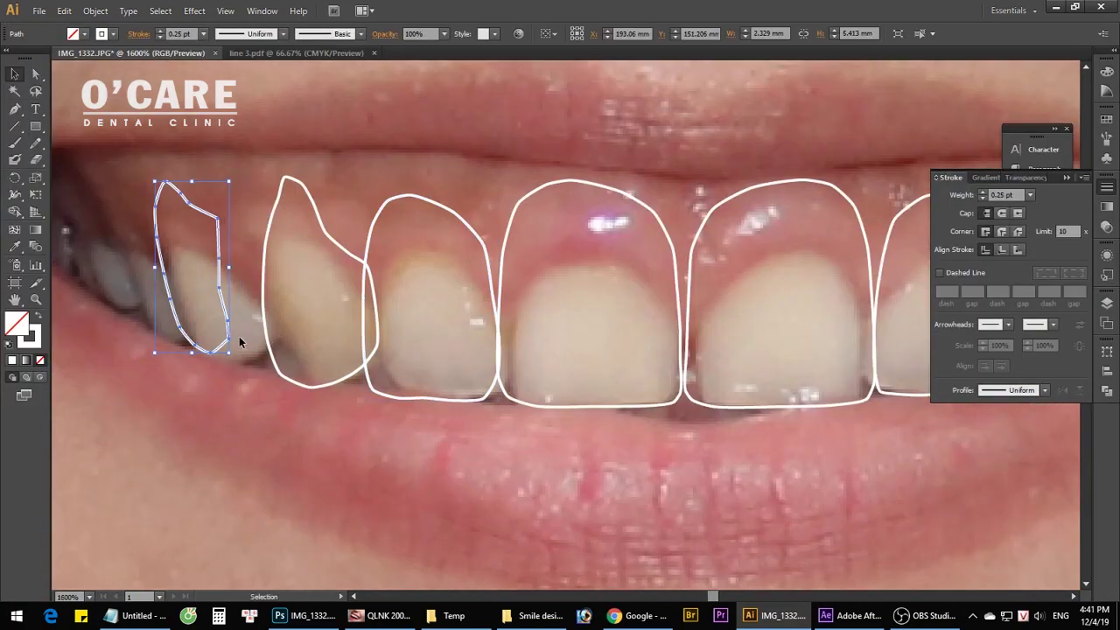
# Step: Drag an anchor so a left tooth outline follows its tooth edge, then zoom toward the left teeth
pyautogui.moveTo(229, 359); pyautogui.dragTo(255, 352)
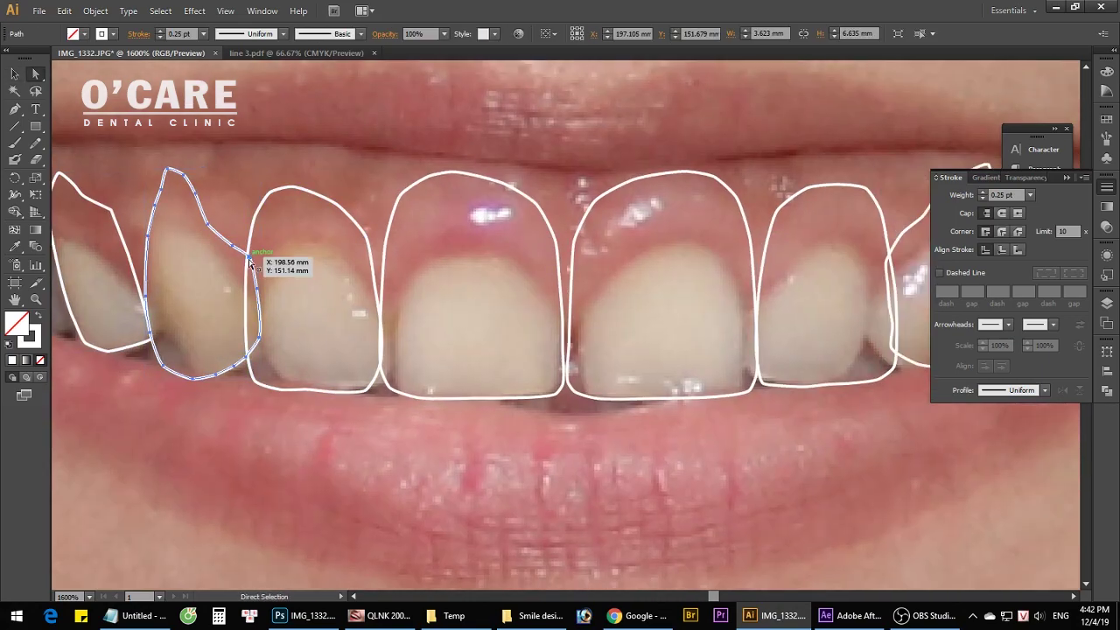
pyautogui.hotkey('ctrl', '+')
pyautogui.press('a')
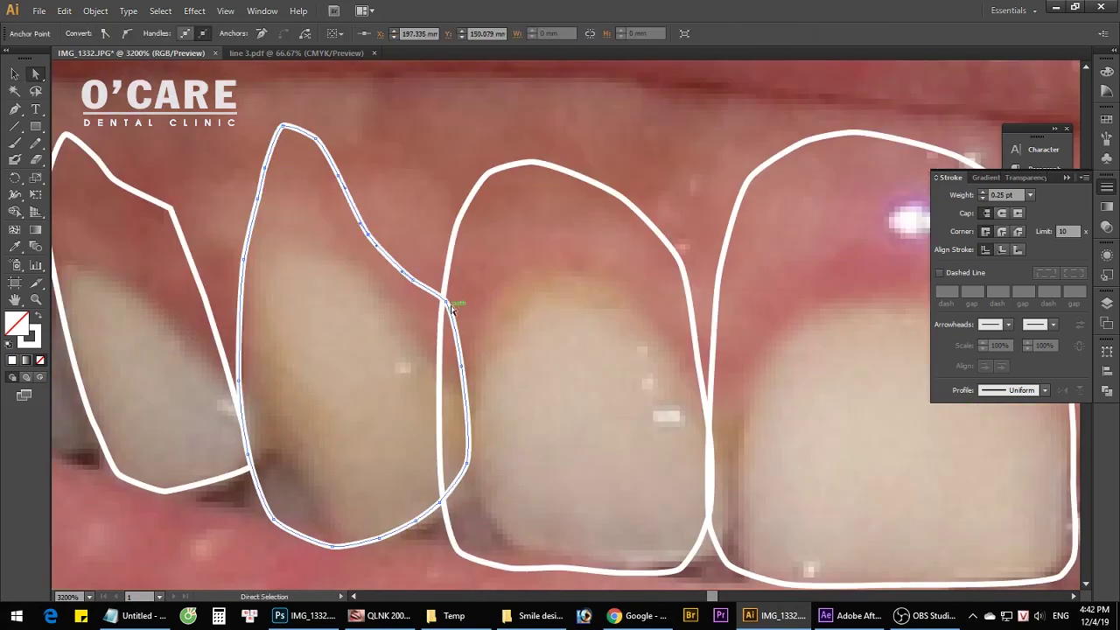
pyautogui.scroll(-2, 412, 492)
pyautogui.moveTo(260, 388); pyautogui.dragTo(395, 471)
# Step: Straighten the bent right edge of the leftmost tooth outline
pyautogui.click(310, 251)
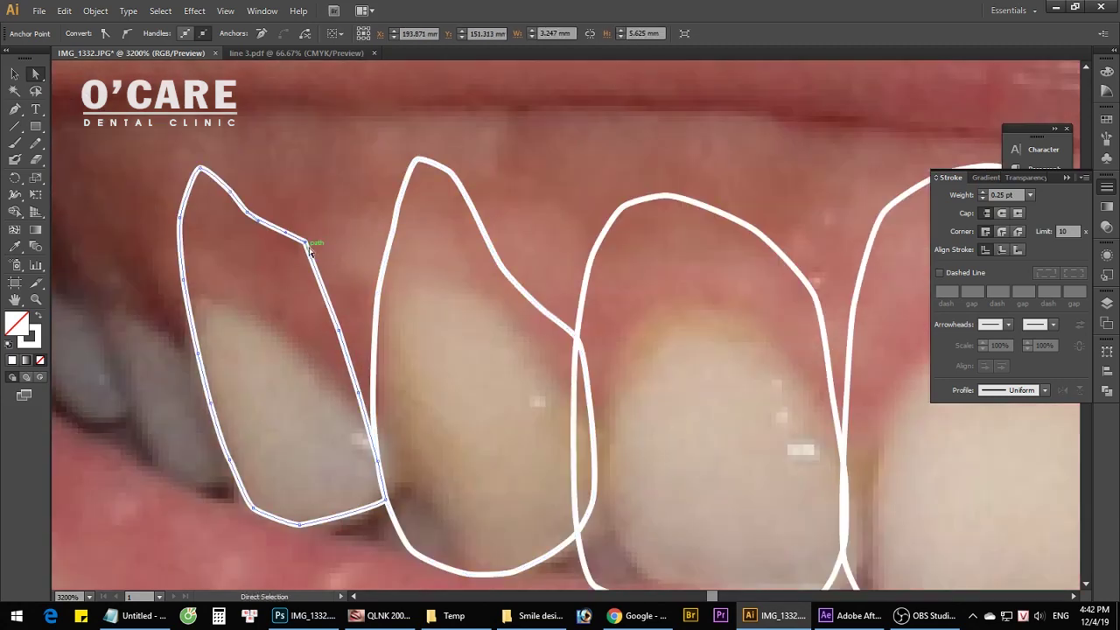
pyautogui.moveTo(360, 401); pyautogui.dragTo(373, 401)
pyautogui.scroll(1, 288, 315)
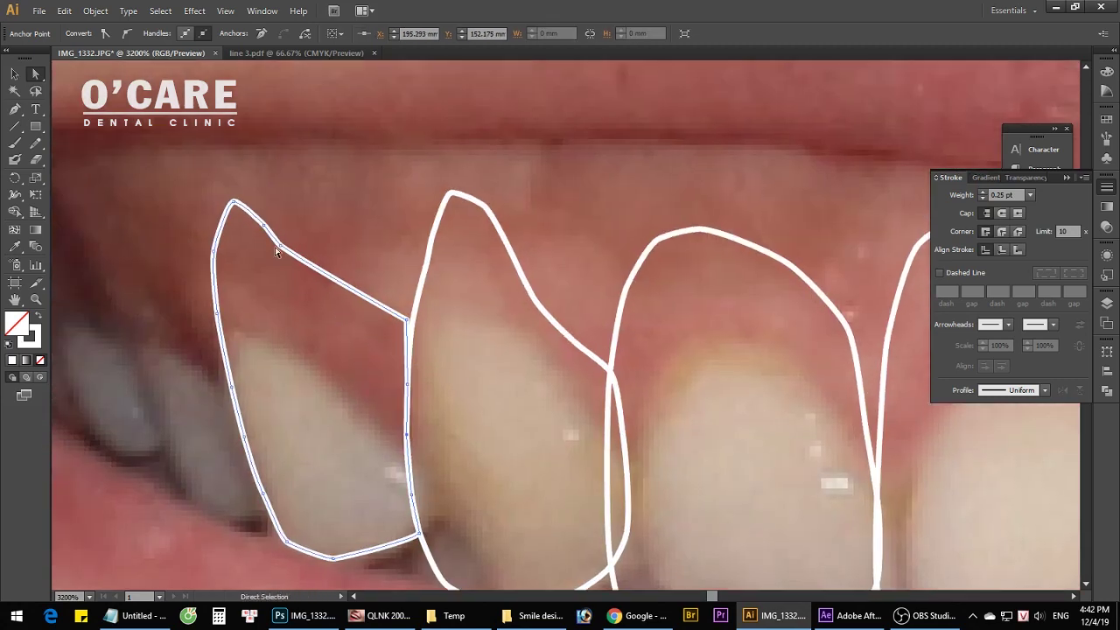
pyautogui.scroll(-2, 355, 311)
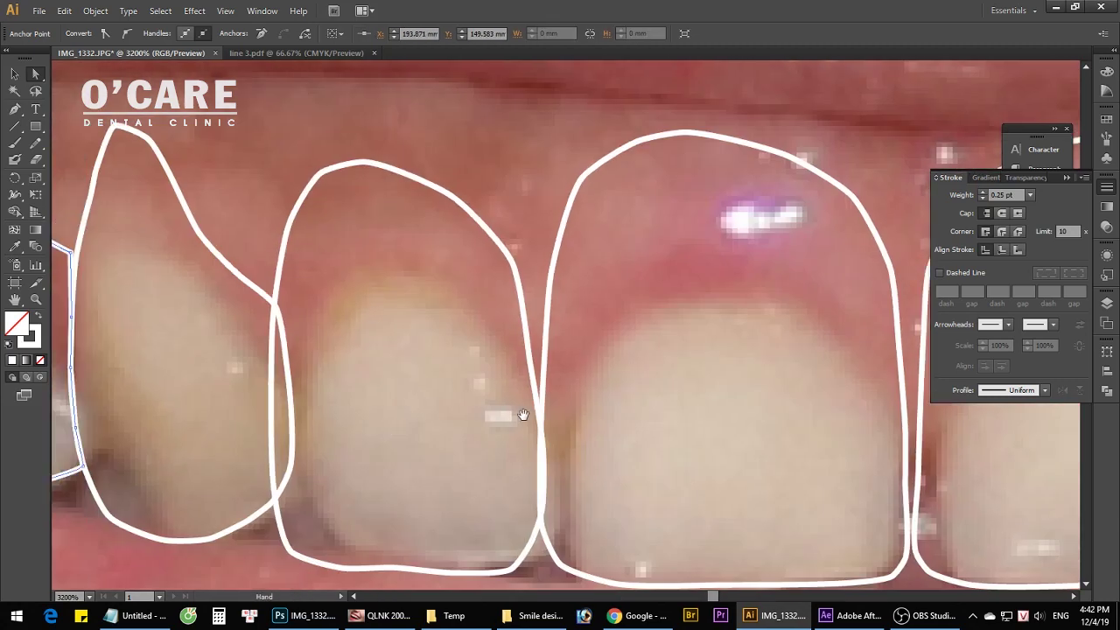
pyautogui.scroll(-2, 525, 350)
pyautogui.scroll(2, 695, 349)
pyautogui.press('v')
pyautogui.click(695, 350)
# Step: Select and deselect all tooth outlines, then pan across to the right teeth
pyautogui.scroll(-2, 570, 408)
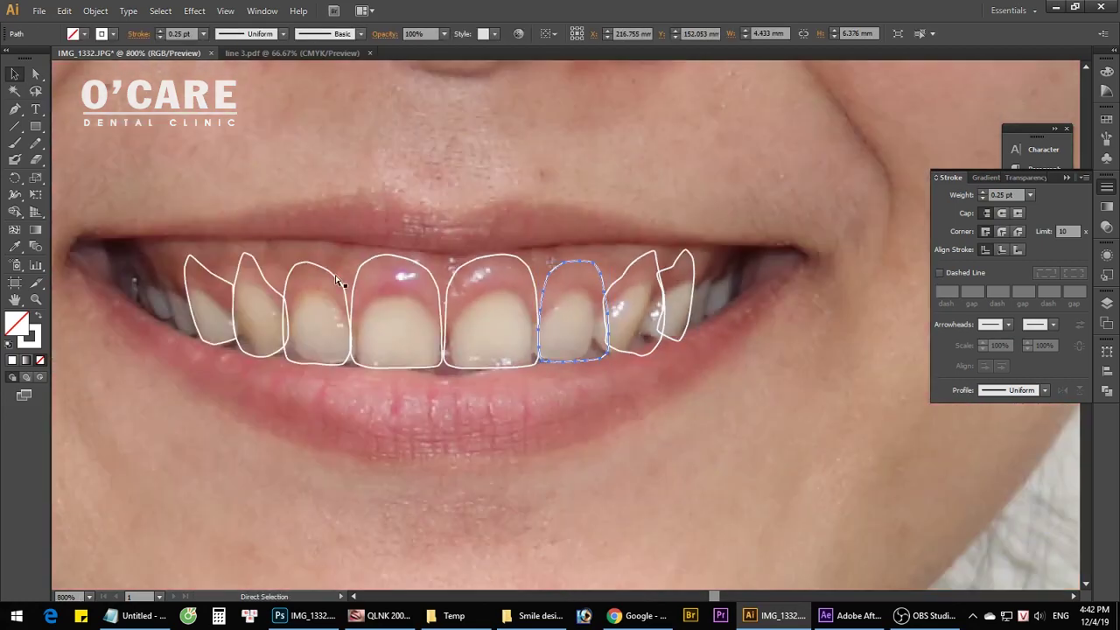
pyautogui.scroll(2, 570, 408)
pyautogui.moveTo(65, 392); pyautogui.dragTo(757, 214)
pyautogui.click(709, 417)
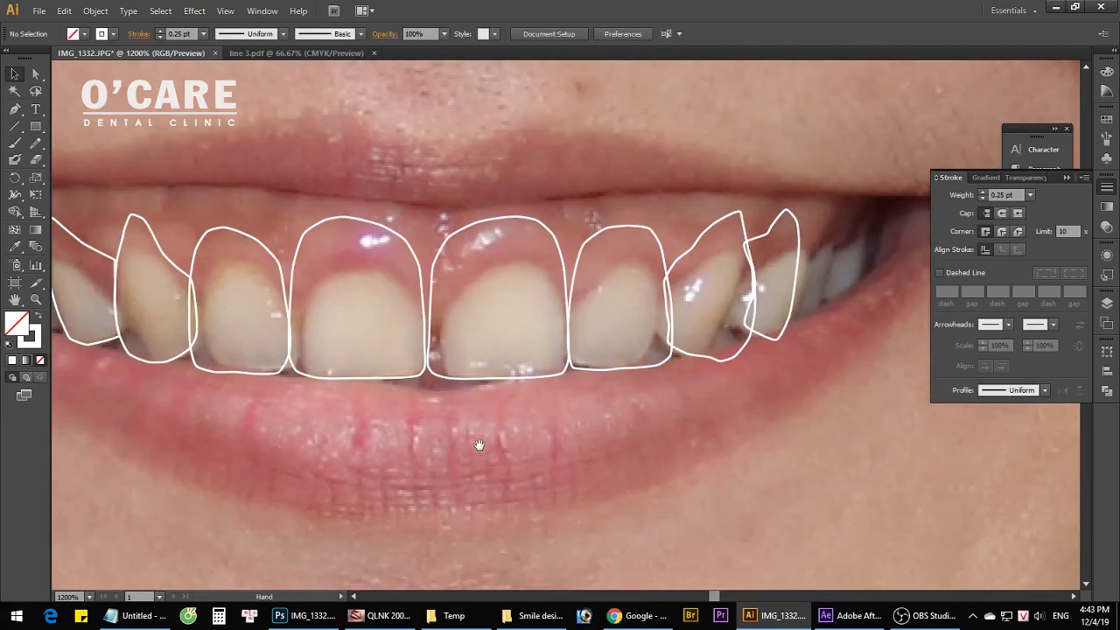
pyautogui.scroll(1, 595, 301)
pyautogui.moveTo(367, 385); pyautogui.dragTo(306, 478)
pyautogui.hscroll(5, 438, 455)
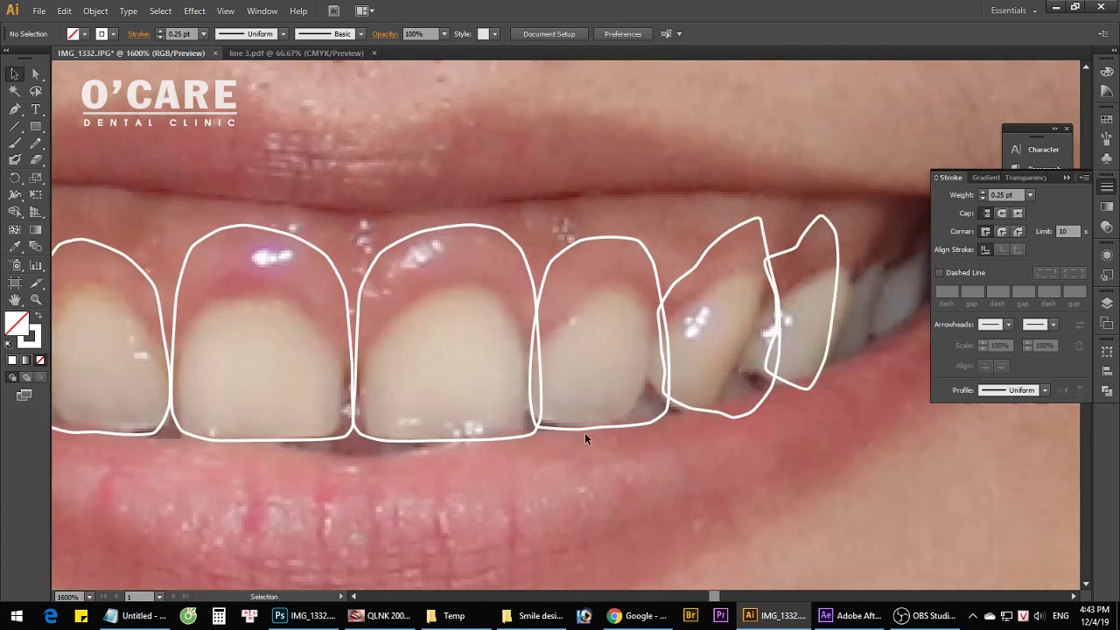
# Step: Reshape the fourth tooth outline, pulling its right edge inward
pyautogui.press('a')
pyautogui.click(652, 476)
pyautogui.scroll(1, 652, 476)
pyautogui.moveTo(580, 325)
pyautogui.mouseDown()
pyautogui.moveTo(591, 333)
pyautogui.moveTo(591, 391)
pyautogui.mouseUp()
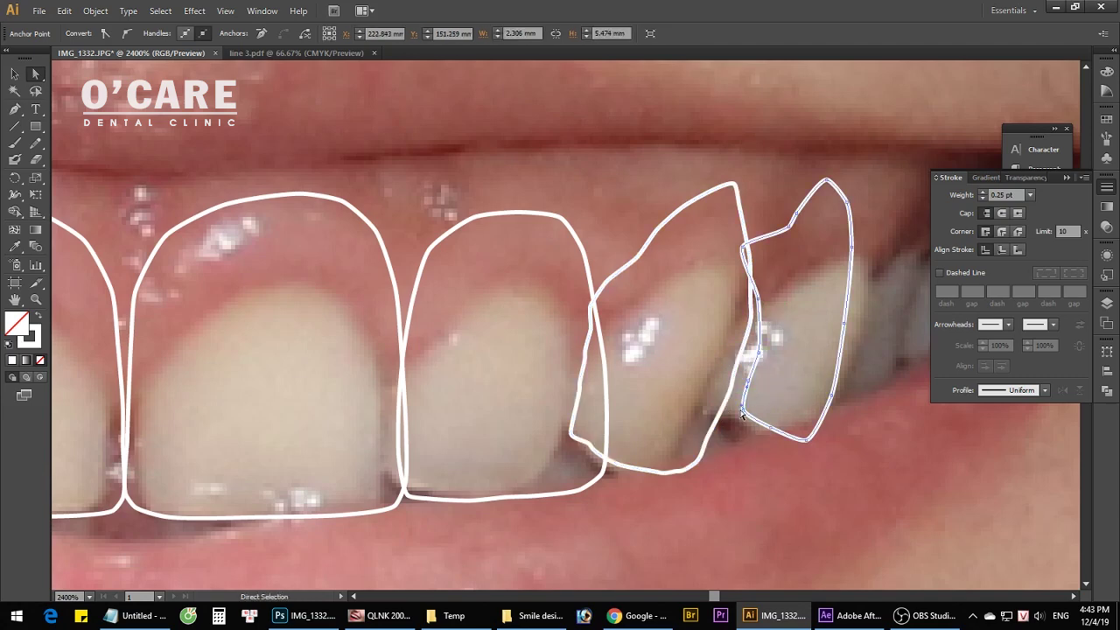
pyautogui.moveTo(760, 355); pyautogui.dragTo(740, 363)
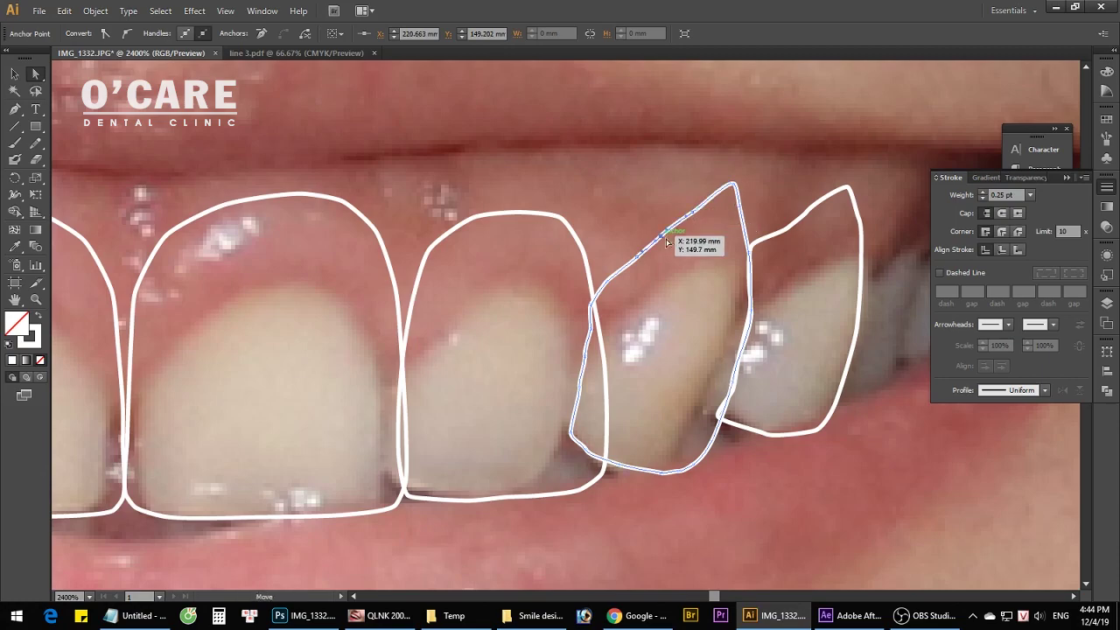
# Step: Select the central tooth outline and the tilted lateral tooth outline
pyautogui.scroll(-3, 696, 215)
pyautogui.click(507, 295)
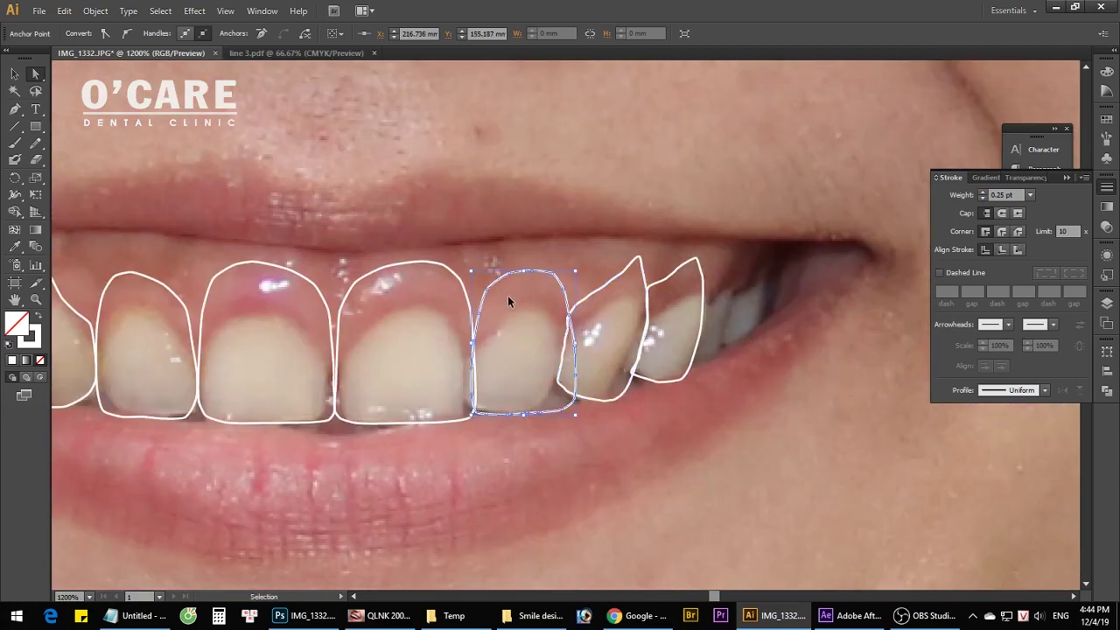
pyautogui.scroll(1, 508, 294)
pyautogui.scroll(1, 611, 402)
pyautogui.click(611, 405)
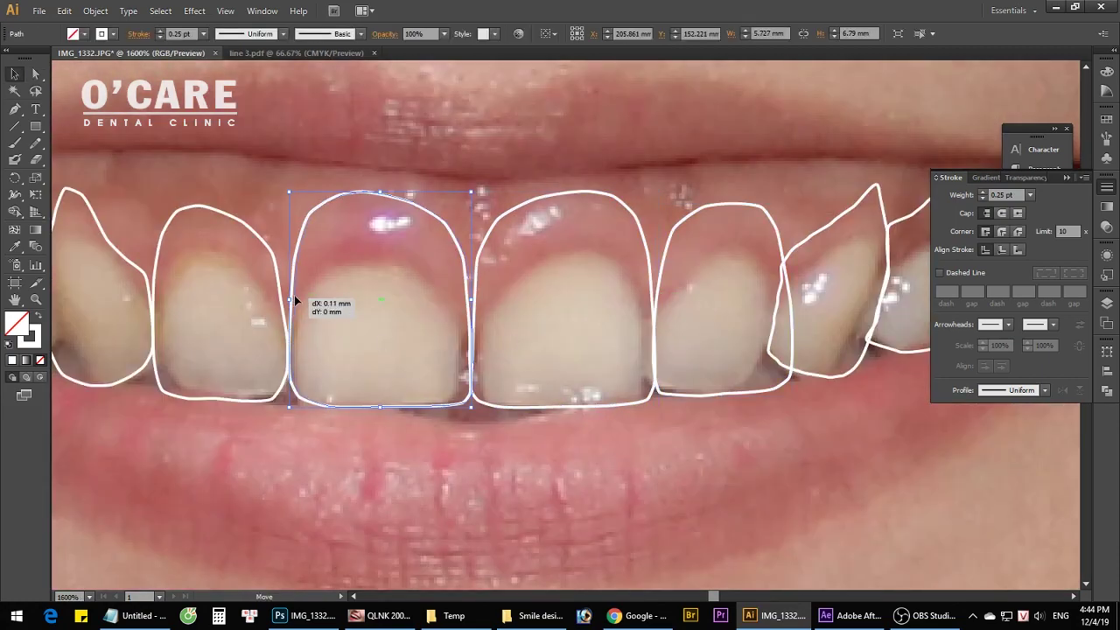
pyautogui.hscroll(3, 707, 389)
pyautogui.click(707, 382)
pyautogui.scroll(1, 832, 445)
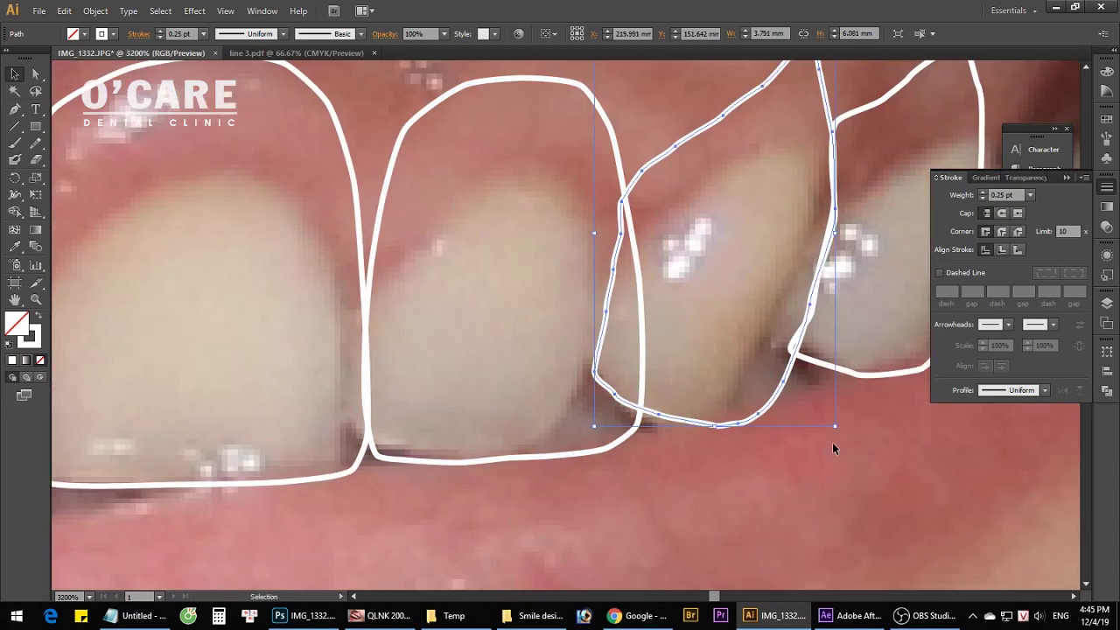
# Step: Make the central tooth outline slightly narrower and nudge an anchor on the lateral tooth outline
pyautogui.press('a')
pyautogui.scroll(-1, 604, 385)
pyautogui.scroll(1, 617, 395)
pyautogui.click(620, 399)
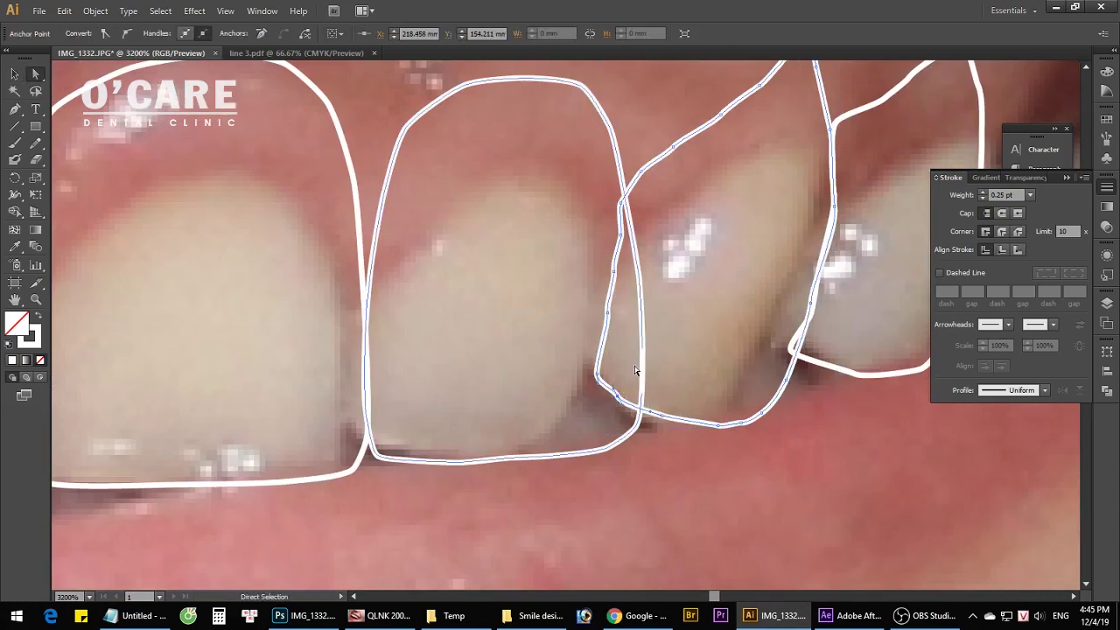
pyautogui.scroll(1, 610, 318)
pyautogui.press('v')
pyautogui.click(634, 488)
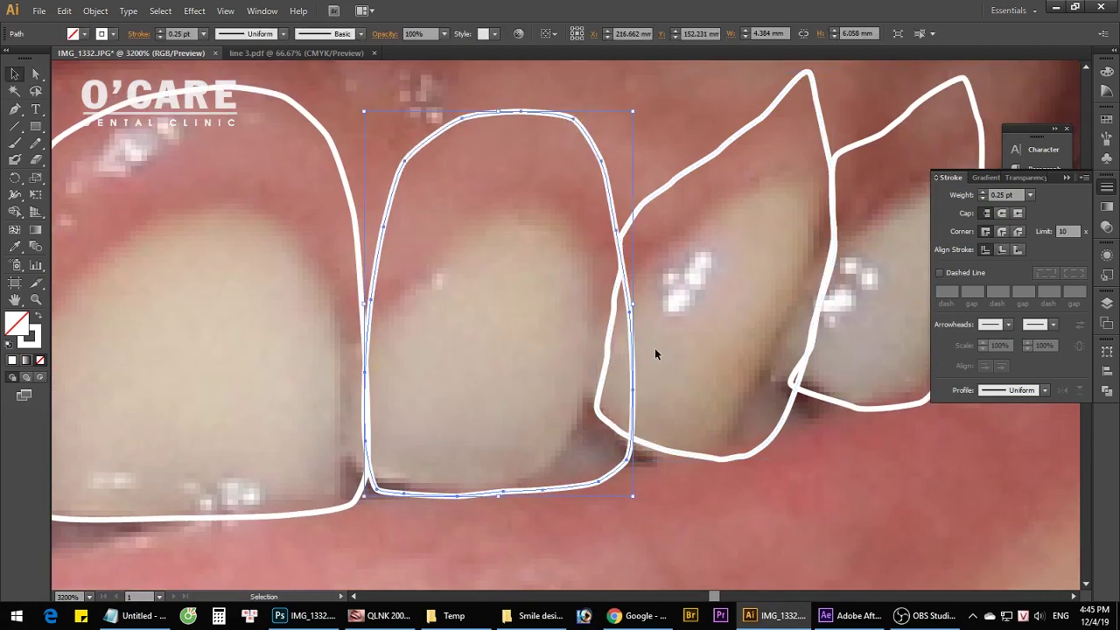
pyautogui.moveTo(628, 498); pyautogui.dragTo(624, 494)
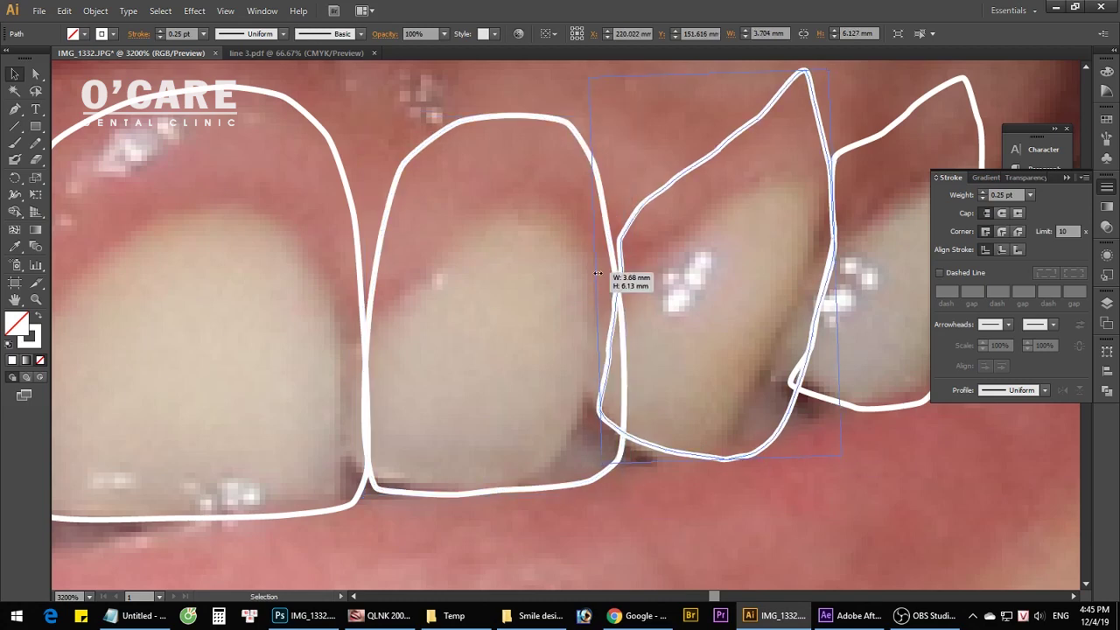
pyautogui.press('a')
pyautogui.moveTo(623, 241); pyautogui.dragTo(615, 238)
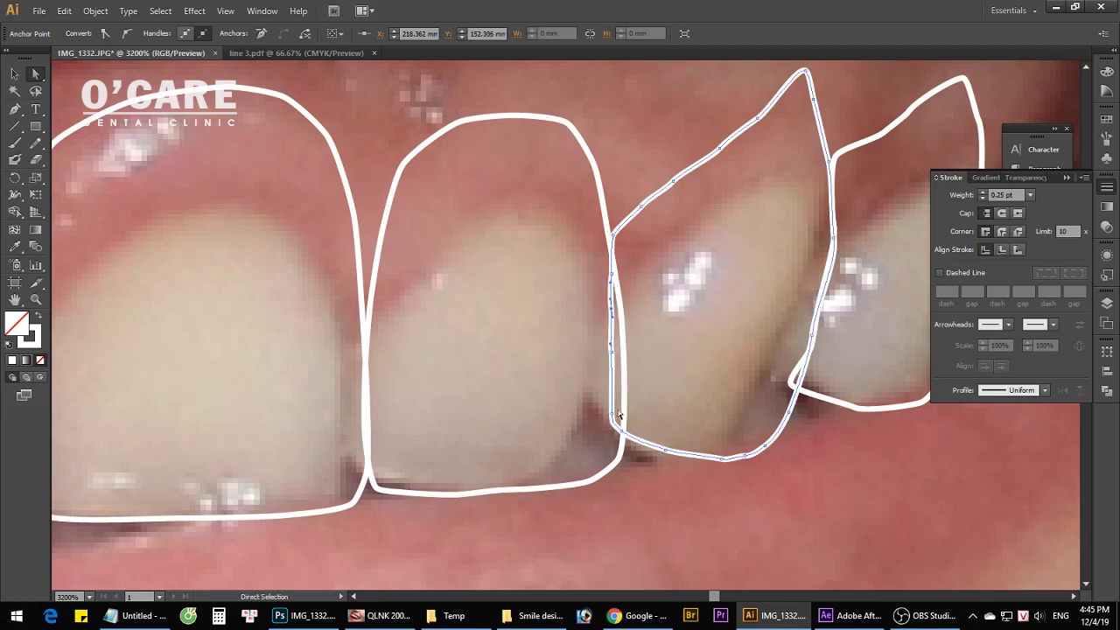
pyautogui.hscroll(2, 746, 245)
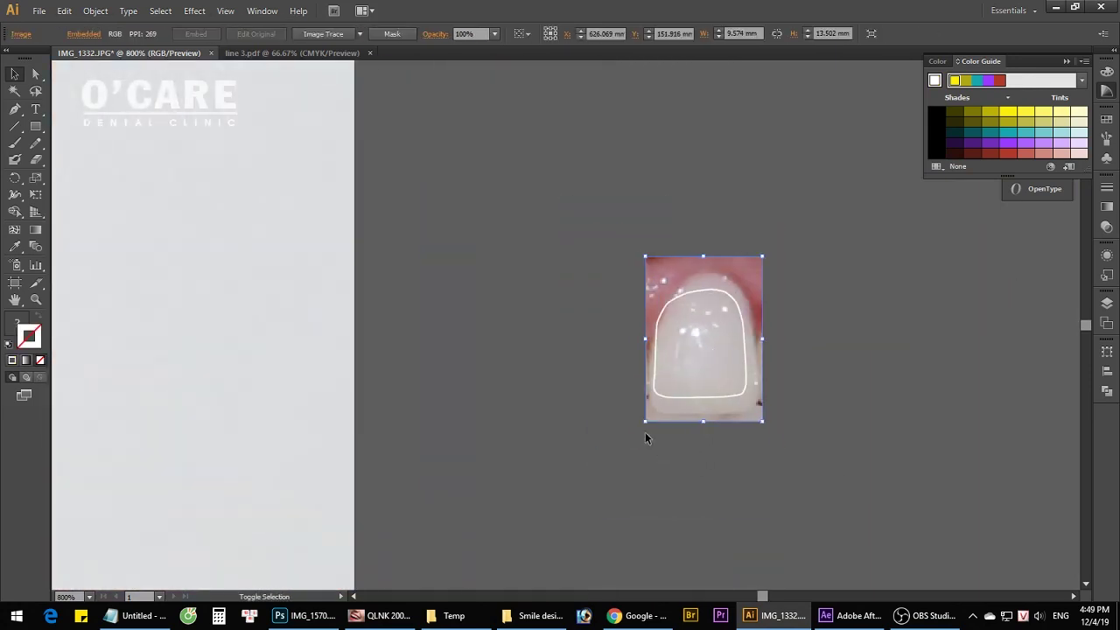
# Step: Scale the veneer tooth image down to about 4.9 × 9.5 mm, front-tooth size
pyautogui.moveTo(660, 448); pyautogui.dragTo(762, 426)
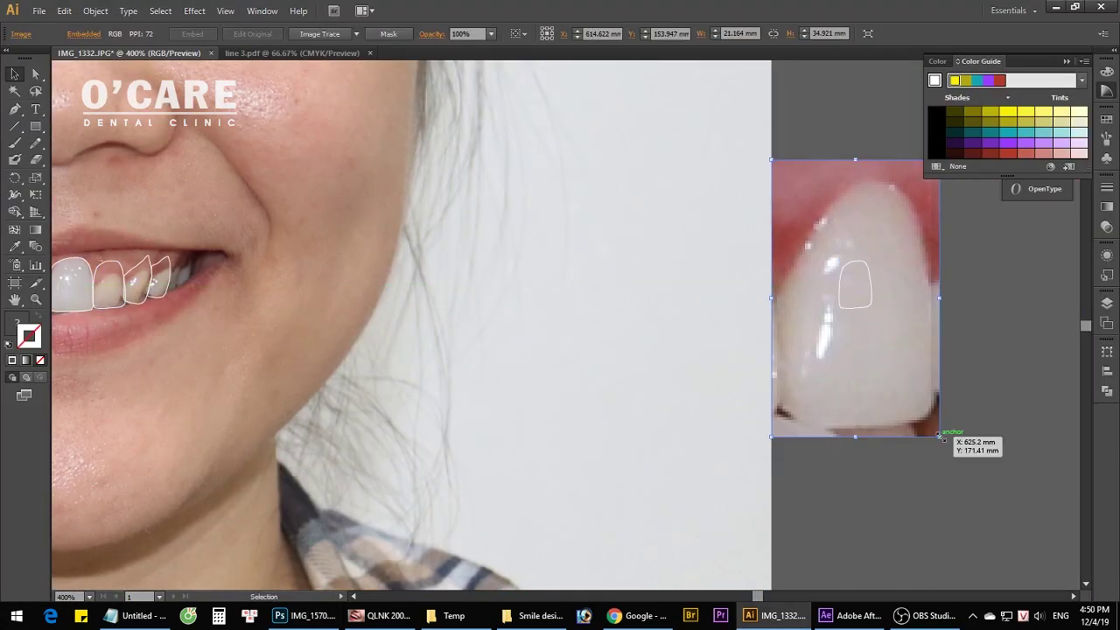
pyautogui.moveTo(941, 435); pyautogui.dragTo(894, 356)
pyautogui.hotkey('ctrl', '+')
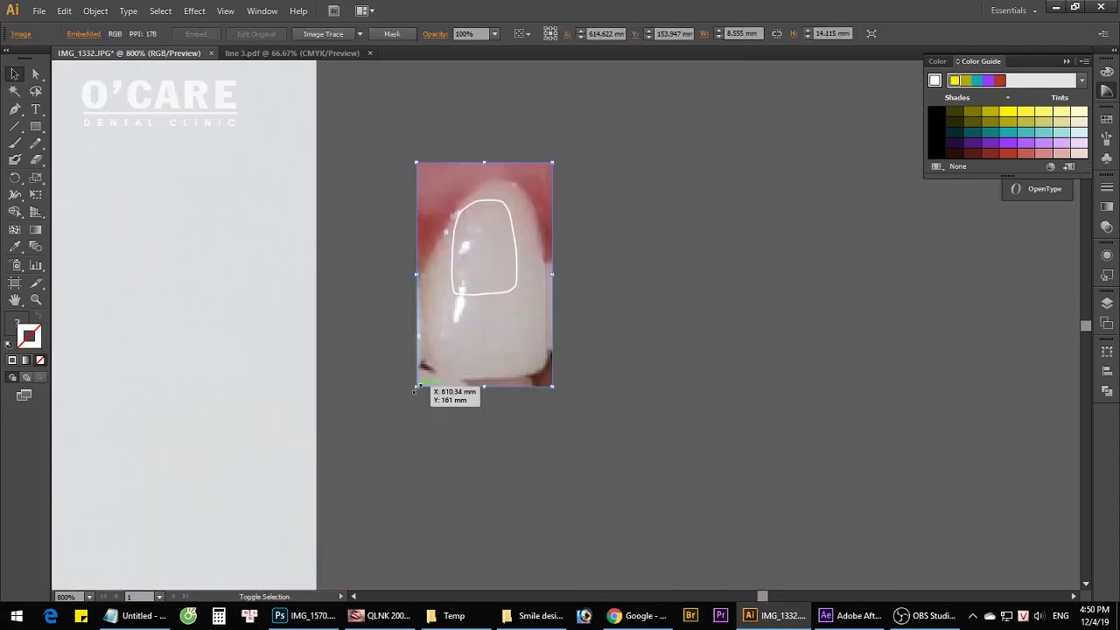
pyautogui.moveTo(552, 392); pyautogui.dragTo(527, 312)
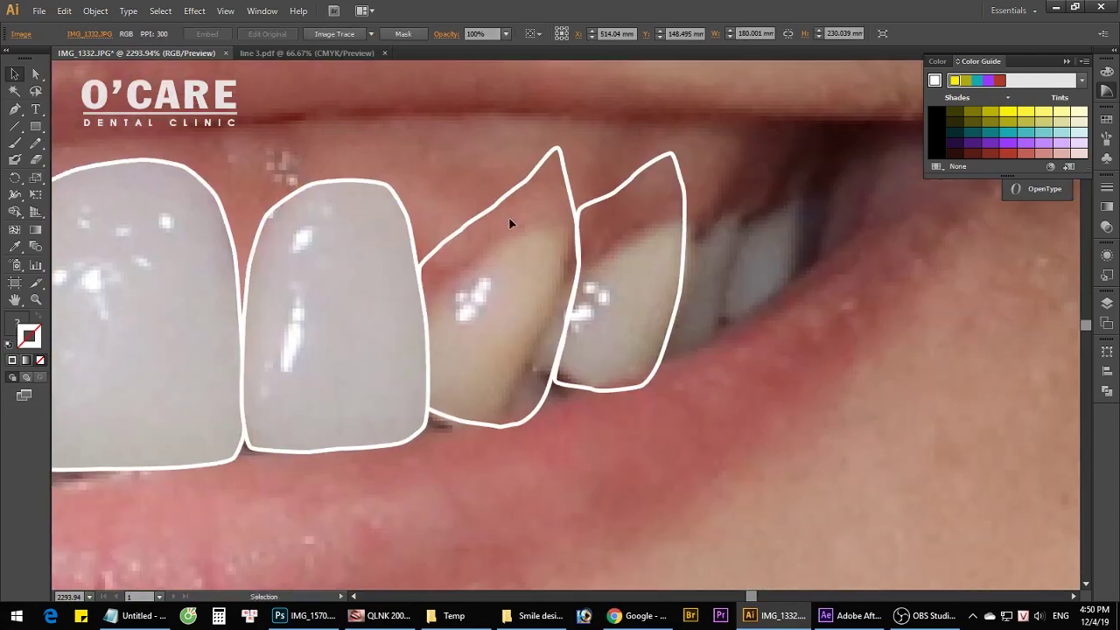
pyautogui.press('a')
pyautogui.click(463, 230)
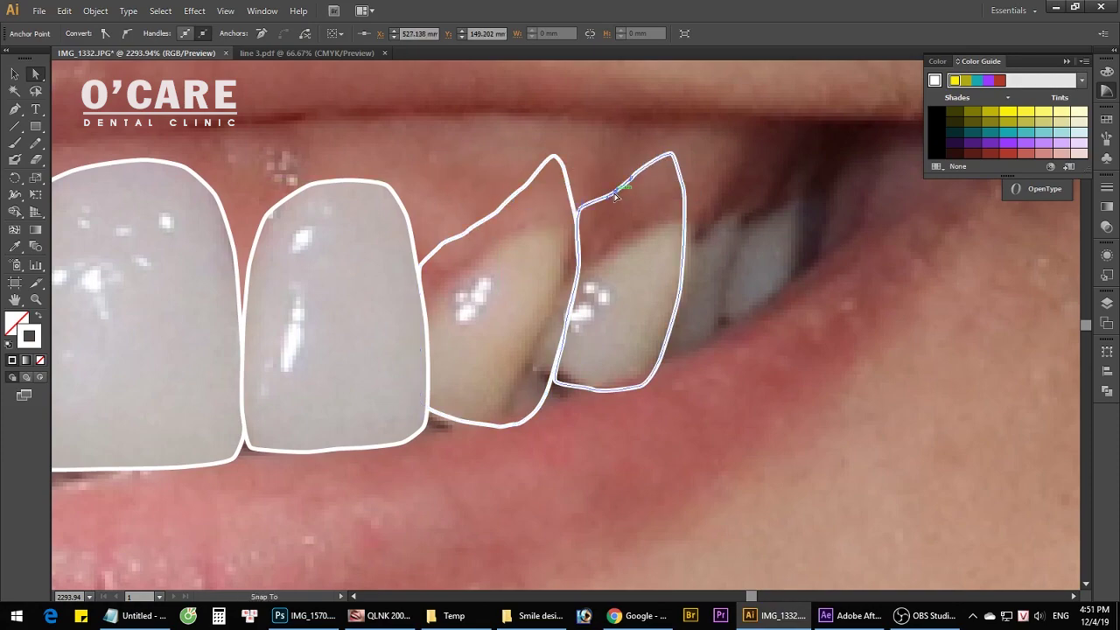
# Step: Copy a tooth from the veneer photo in Photoshop and paste it into Illustrator
pyautogui.hotkey('alt', 'Tab')
pyautogui.hotkey('ctrl', 'c')
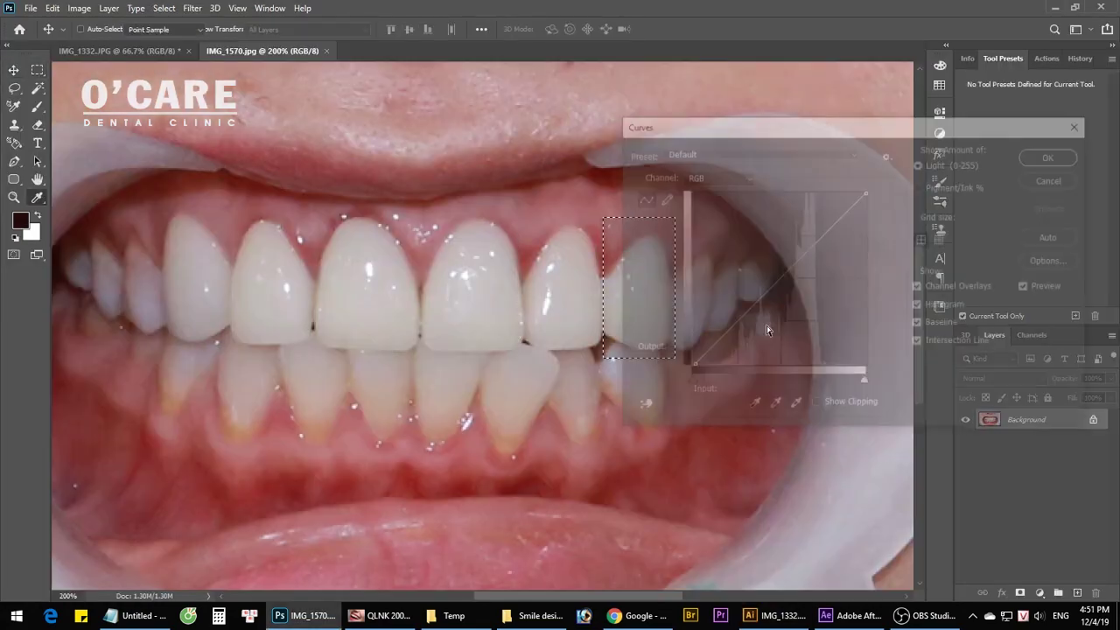
pyautogui.hotkey('alt', 'Tab')
pyautogui.hotkey('ctrl', 'v')
# Step: Scale and rotate the pasted tooth, clip it to its outline with Make Clipping Mask, and shift it into place
pyautogui.press('v')
pyautogui.moveTo(818, 388); pyautogui.dragTo(775, 328)
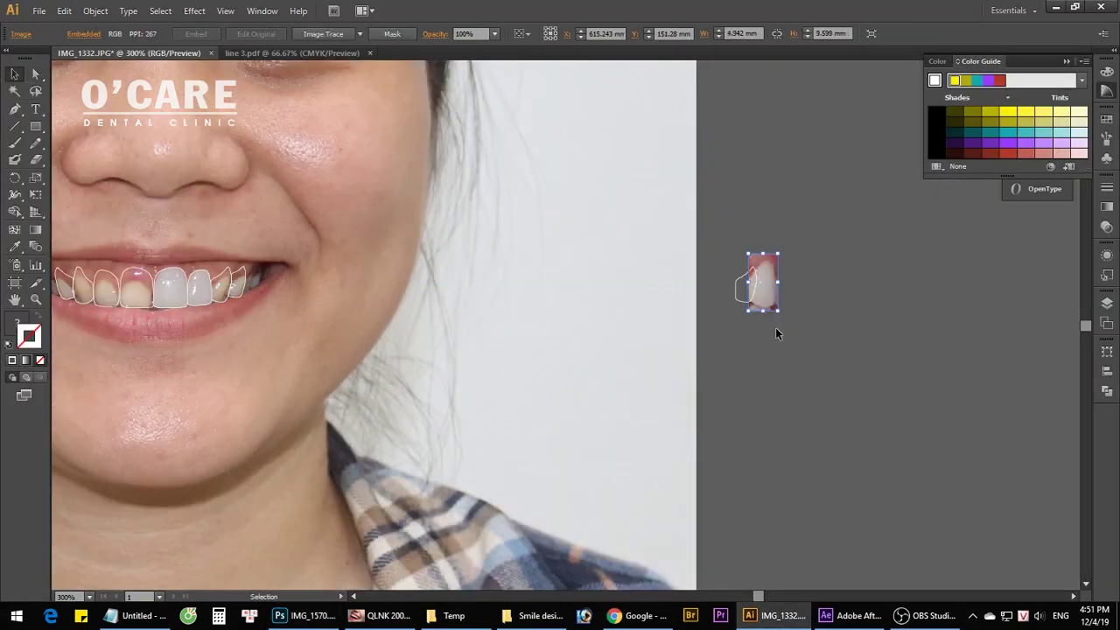
pyautogui.scroll(5, 775, 327)
pyautogui.moveTo(682, 442); pyautogui.dragTo(683, 411)
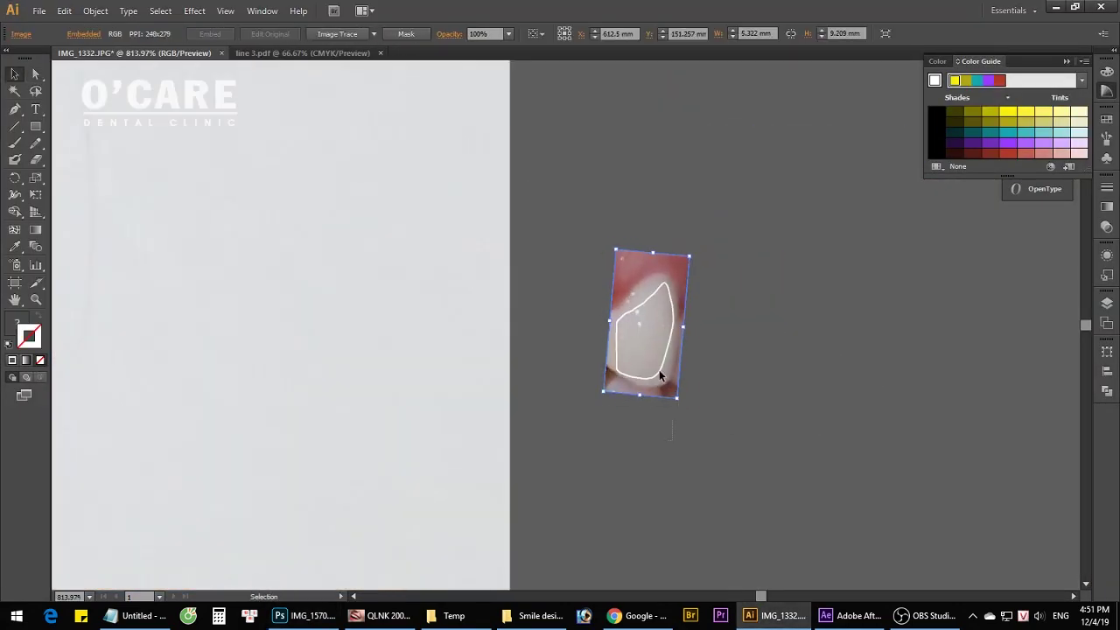
pyautogui.moveTo(659, 374); pyautogui.dragTo(915, 330)
pyautogui.hotkey('alt', 'Tab')
pyautogui.hotkey('alt', 'Tab')
pyautogui.scroll(3, 672, 358)
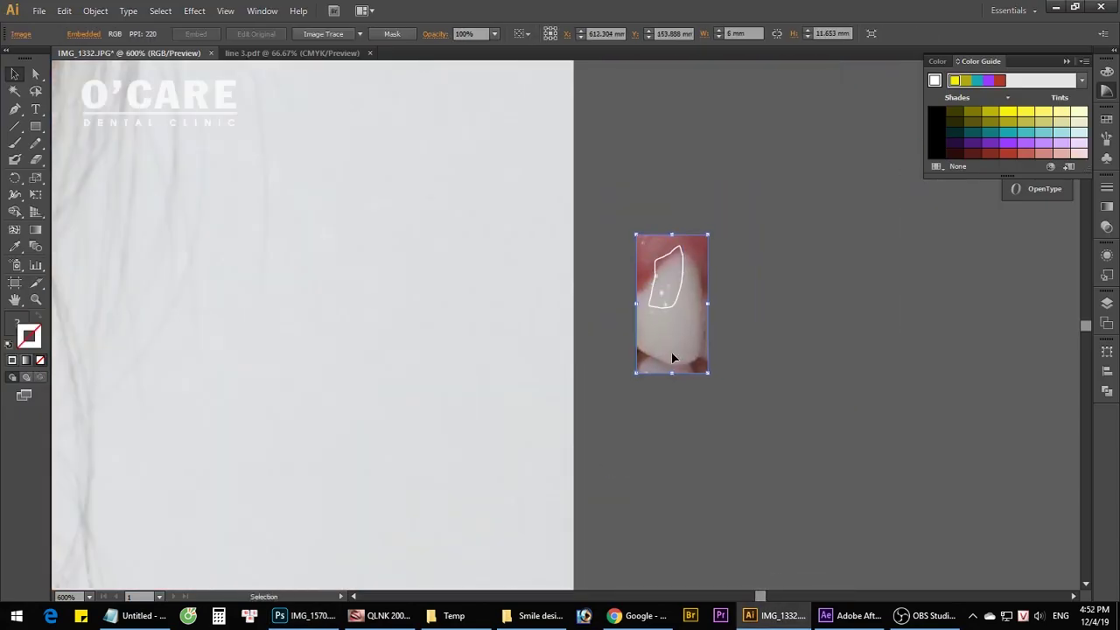
pyautogui.moveTo(672, 357); pyautogui.dragTo(700, 352)
pyautogui.rightClick(678, 234)
pyautogui.click(725, 317)
pyautogui.moveTo(612, 282); pyautogui.dragTo(526, 278)
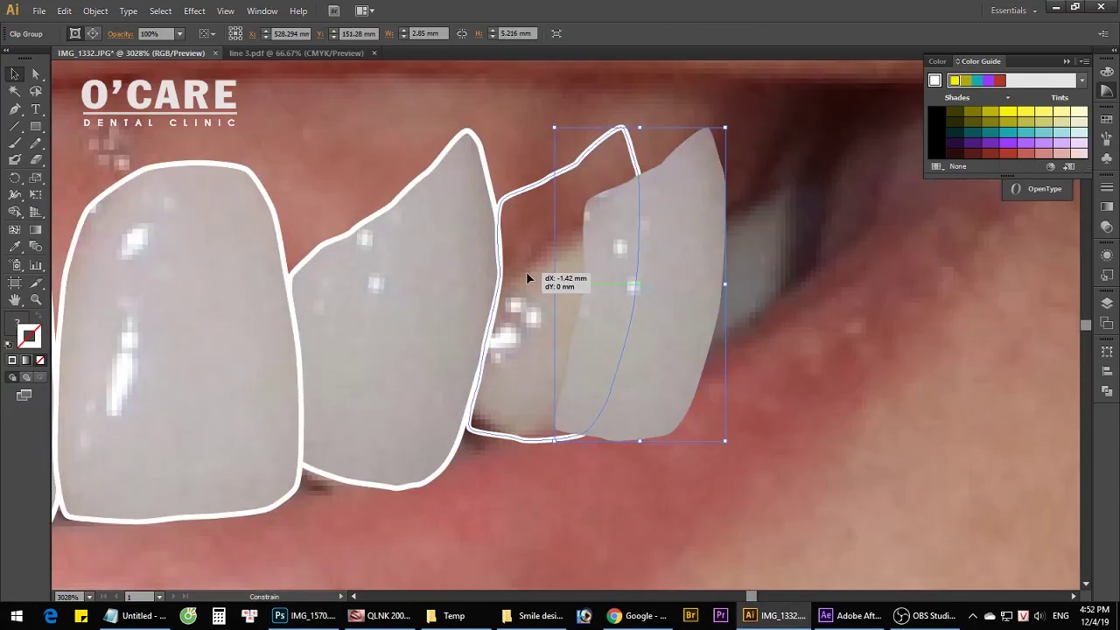
pyautogui.hotkey('ctrl', '0')
# Step: Paste another veneer tooth, shrink it, clip it with Ctrl+7, then move and rotate it onto the patient's teeth
pyautogui.hotkey('alt', 'Tab')
pyautogui.hotkey('ctrl', 'c')
pyautogui.hotkey('alt', 'Tab')
pyautogui.hotkey('ctrl', 'v')
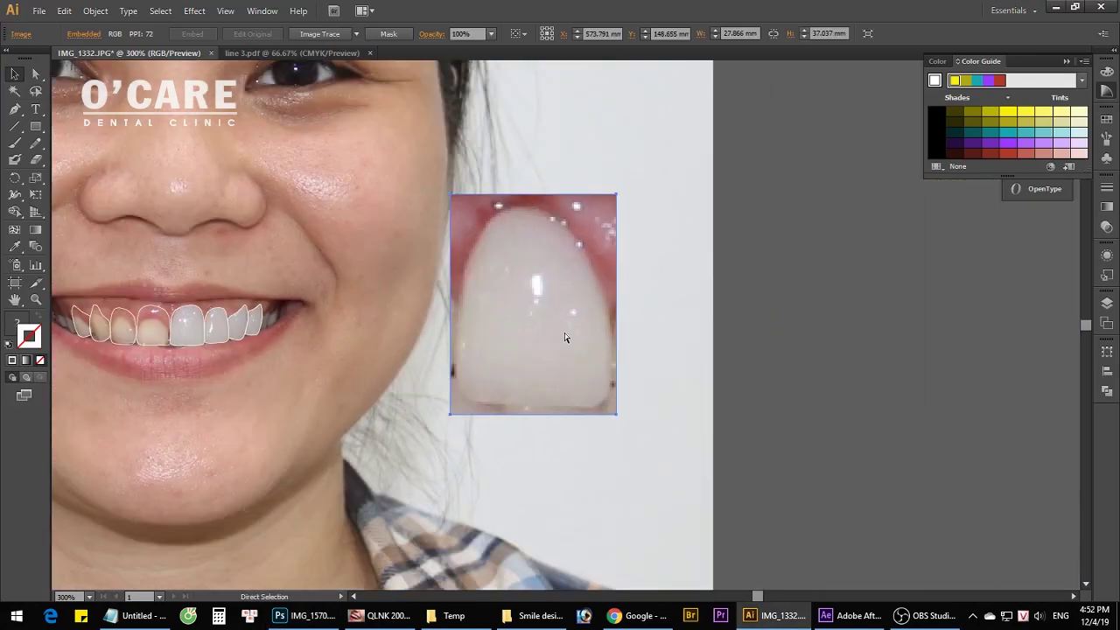
pyautogui.hotkey('ctrl', '+')
pyautogui.moveTo(757, 450); pyautogui.dragTo(650, 337)
pyautogui.hotkey('ctrl', '+')
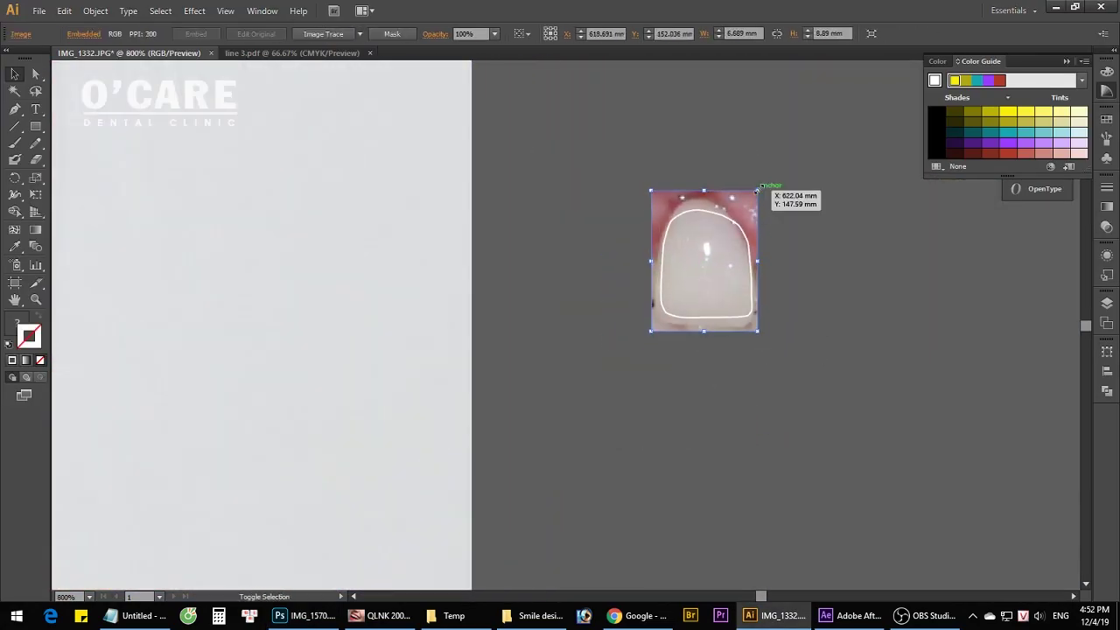
pyautogui.hotkey('ctrl', '7')
pyautogui.hotkey('ctrl', '-')
pyautogui.moveTo(919, 271)
pyautogui.mouseDown()
pyautogui.moveTo(253, 294)
pyautogui.moveTo(376, 304)
pyautogui.mouseUp()
pyautogui.hotkey('ctrl', '+')
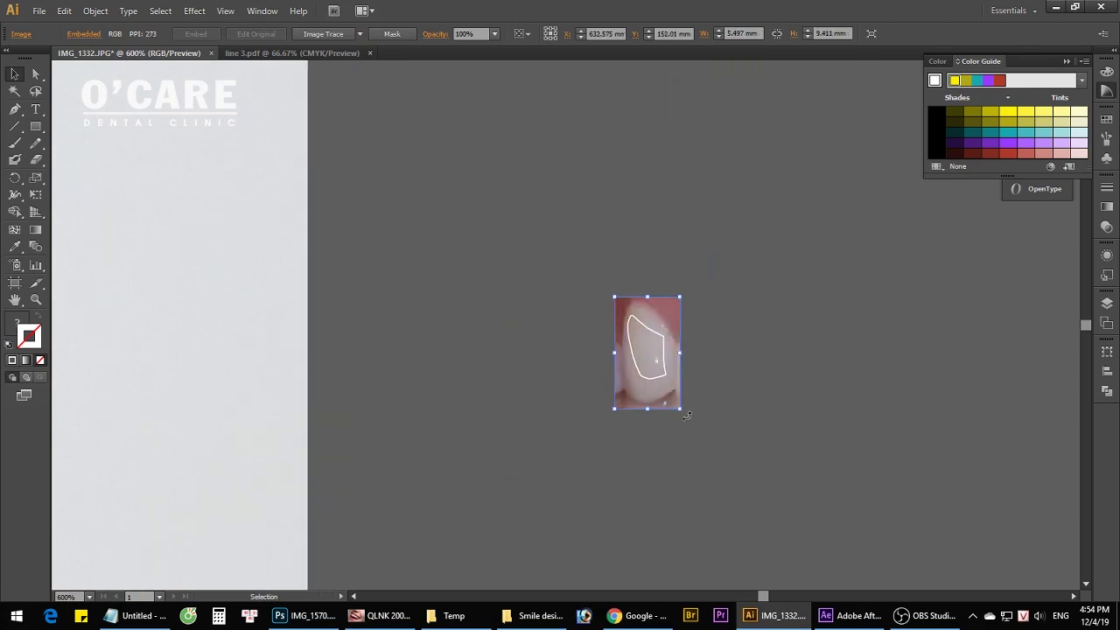
pyautogui.moveTo(686, 415); pyautogui.dragTo(635, 406)
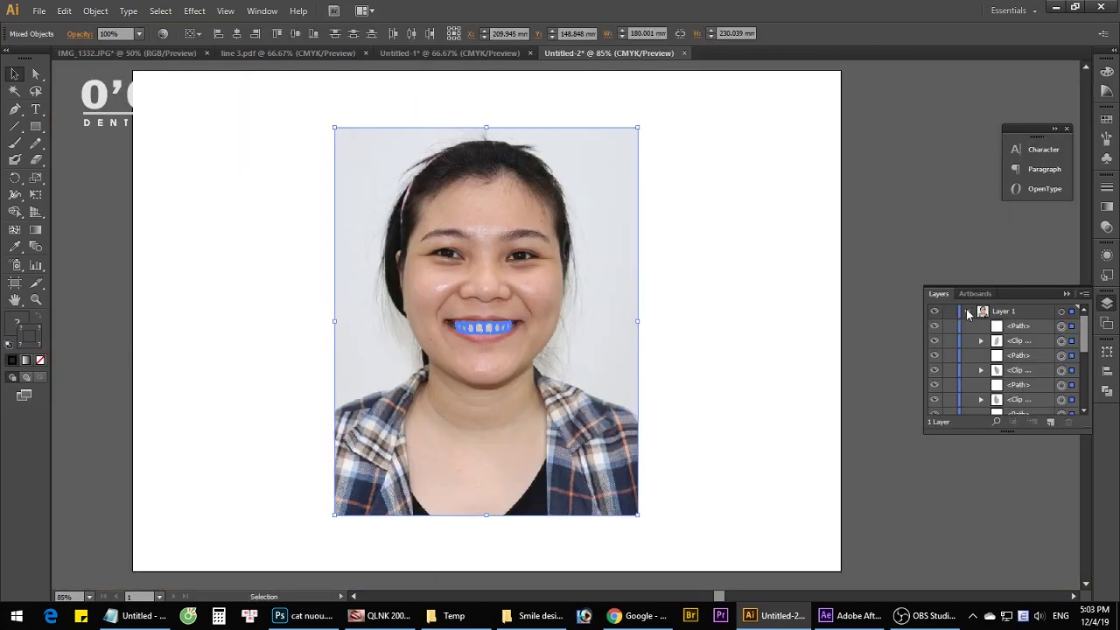
# Step: Add Layer 2, nest Layer 1 inside it, and hide Layer 1
pyautogui.click(967, 312)
pyautogui.scroll(-5, 1041, 385)
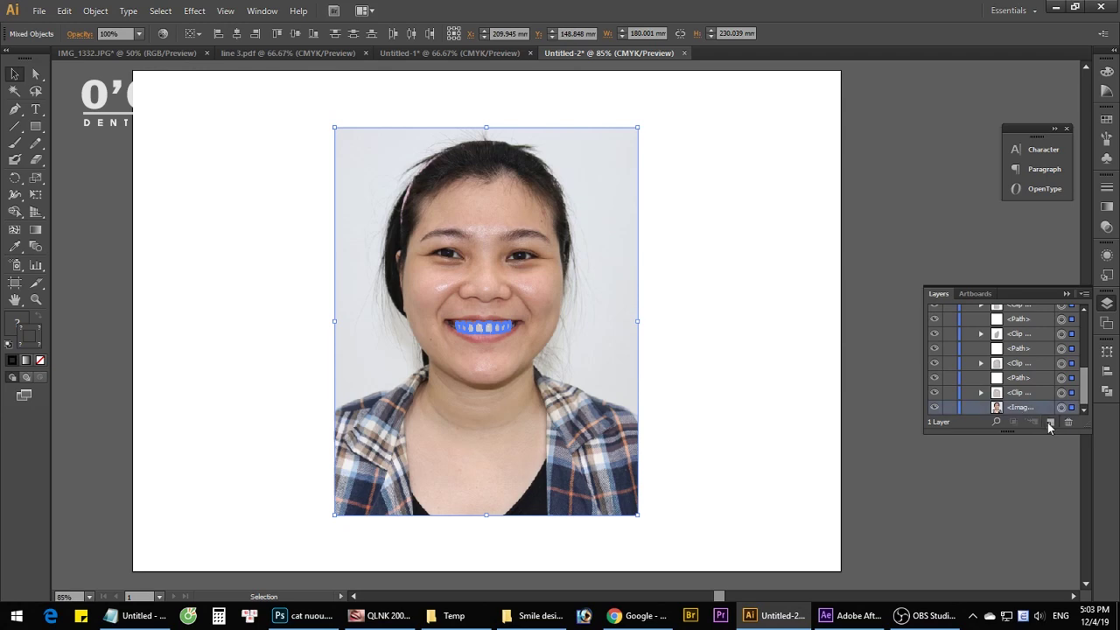
pyautogui.click(1050, 422)
pyautogui.click(968, 324)
pyautogui.scroll(5, 997, 363)
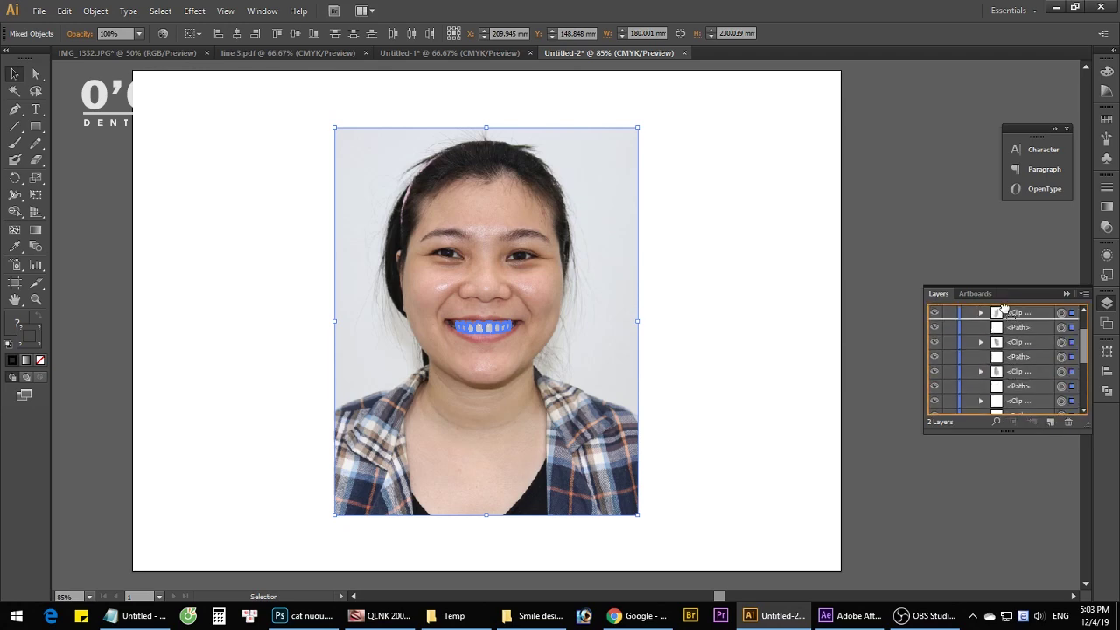
pyautogui.moveTo(1015, 326); pyautogui.dragTo(1014, 314)
pyautogui.click(981, 325)
pyautogui.click(934, 325)
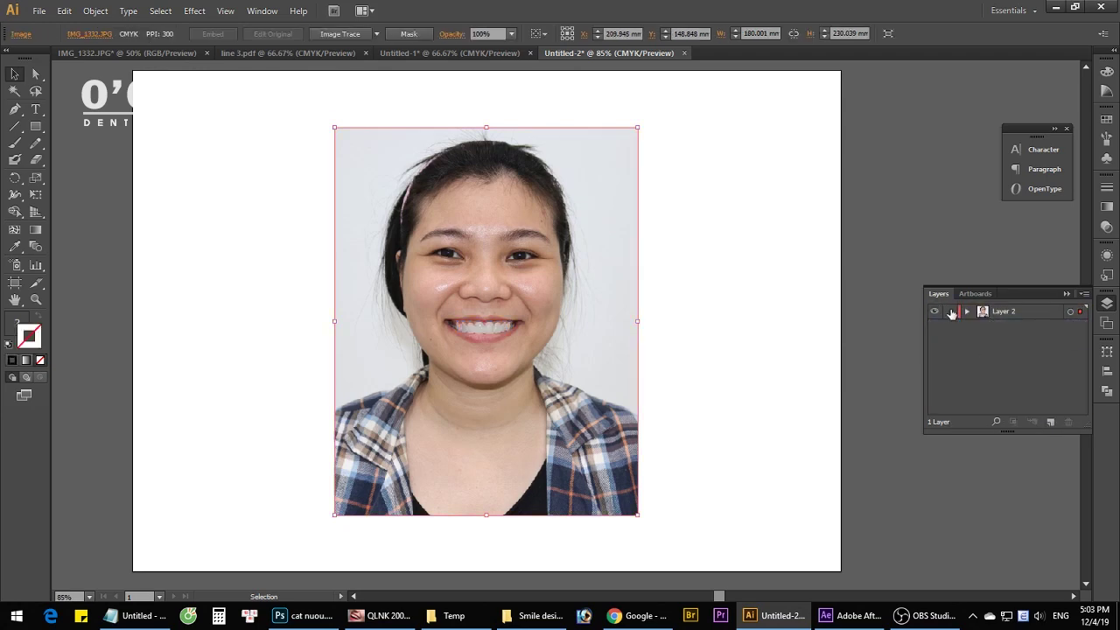
# Step: Export the design as the Photoshop file gan su and open it in Photoshop
pyautogui.click(39, 10)
pyautogui.click(54, 272)
pyautogui.write('gan su')
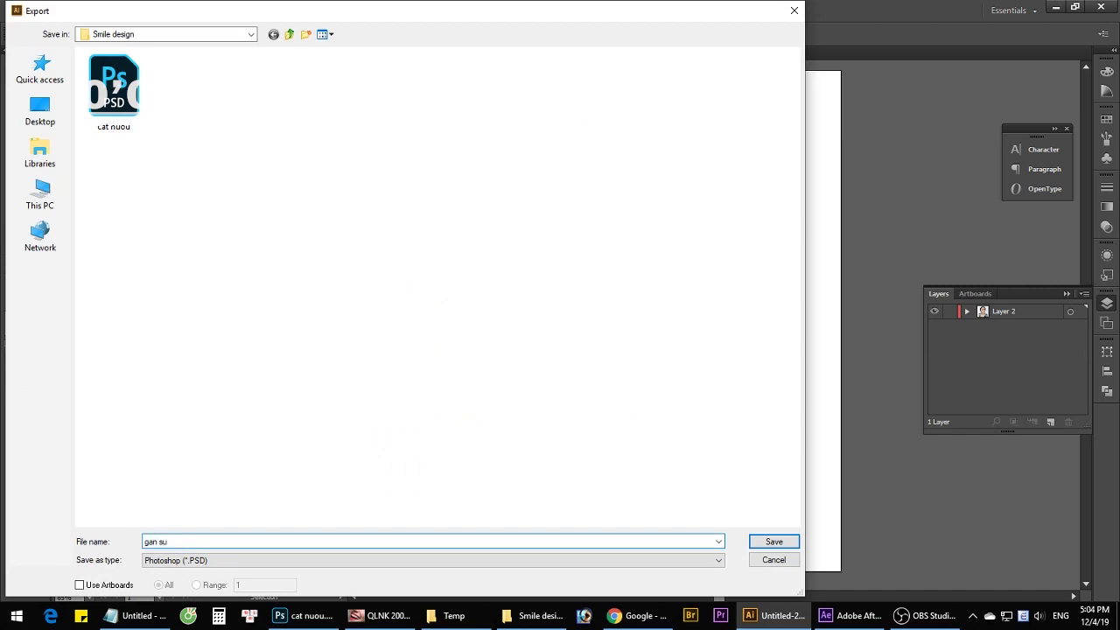
pyautogui.press('Return')
pyautogui.press('Return')
pyautogui.click(538, 615)
pyautogui.moveTo(243, 116)
pyautogui.mouseDown()
pyautogui.moveTo(837, 532)
pyautogui.moveTo(295, 611)
pyautogui.moveTo(604, 187)
pyautogui.mouseUp()
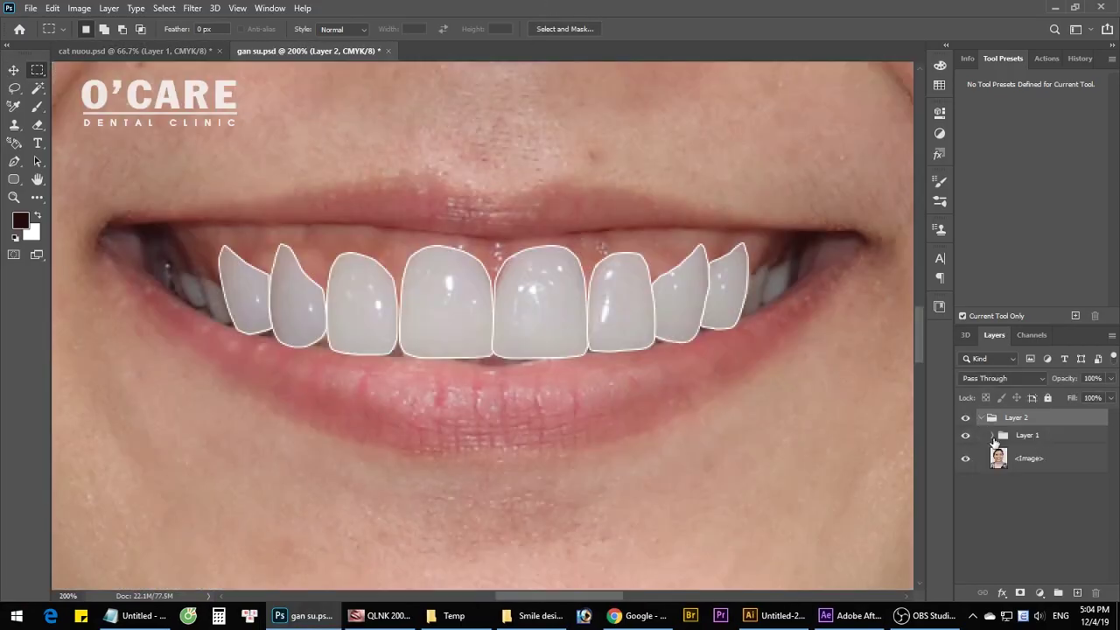
# Step: Expand Layer 1 and hide the white outline path layers on the outer teeth
pyautogui.moveTo(994, 443); pyautogui.dragTo(991, 426)
pyautogui.hotkey('ctrl', 'z')
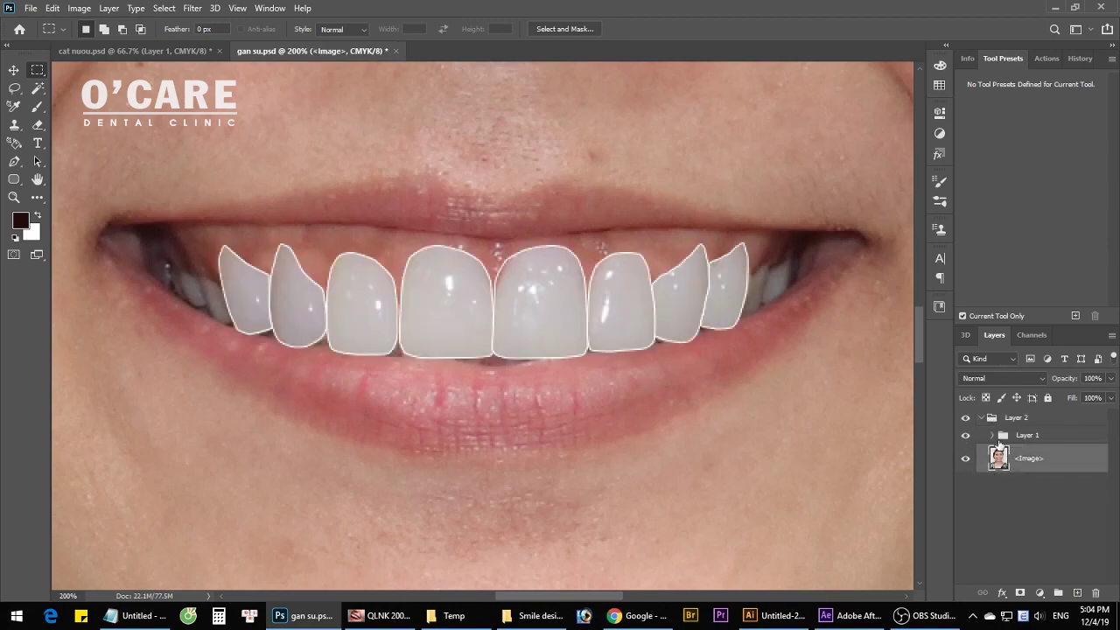
pyautogui.click(993, 441)
pyautogui.scroll(-1, 966, 516)
pyautogui.click(963, 535)
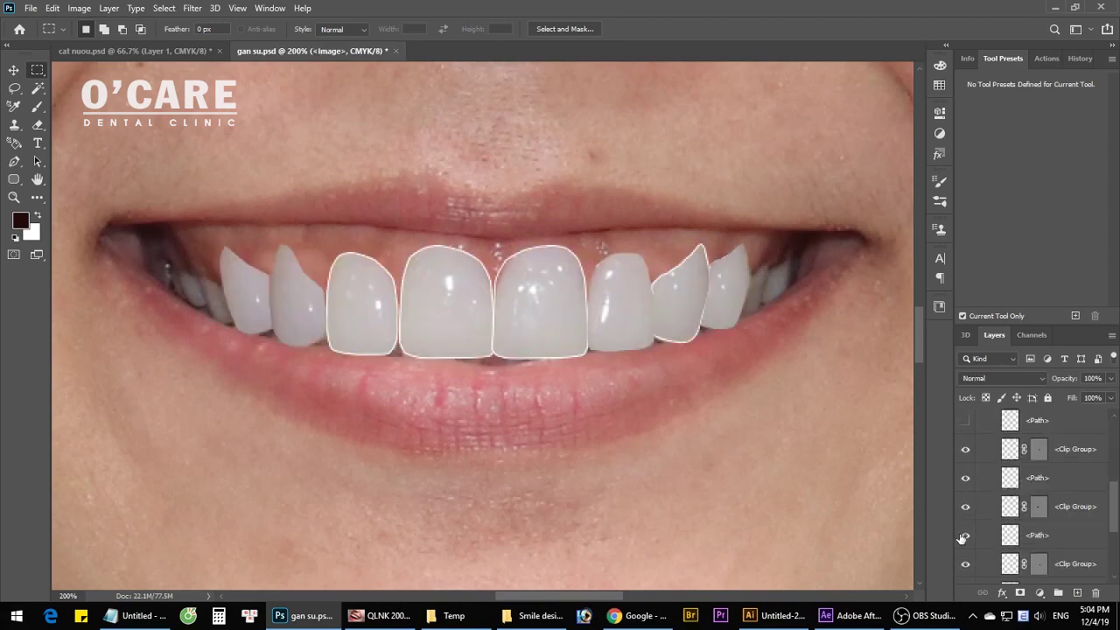
pyautogui.click(966, 540)
# Step: Free Transform a Clip Group tooth and reshape the side teeth with Liquify
pyautogui.hotkey('ctrl', '+')
pyautogui.hotkey('ctrl', '+')
pyautogui.press('v')
pyautogui.click(435, 353)
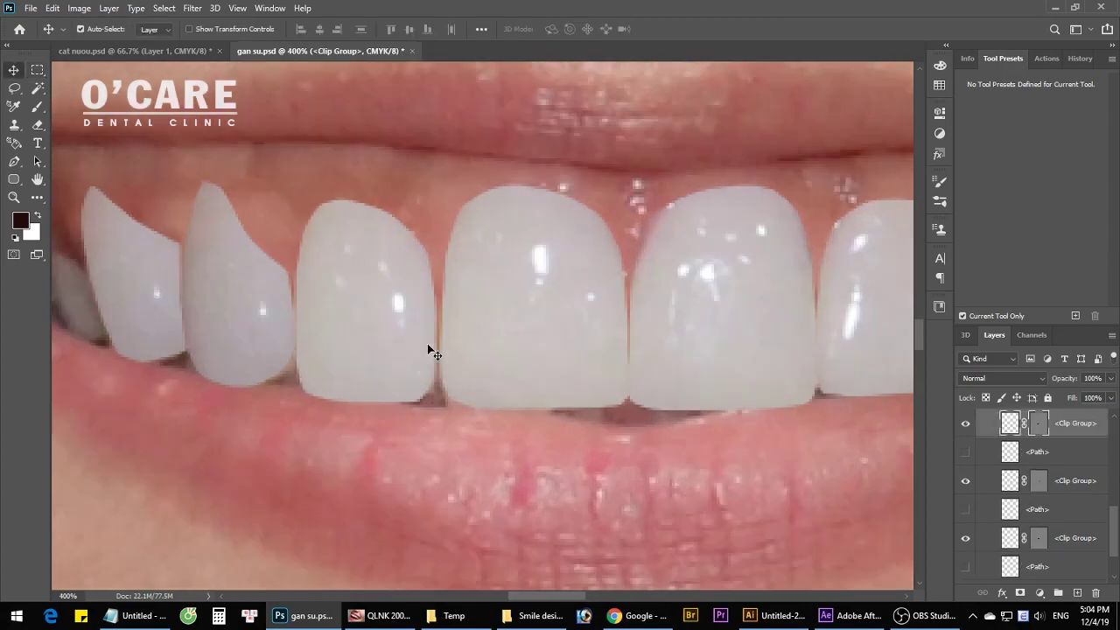
pyautogui.press('Return')
pyautogui.hscroll(5, 350, 332)
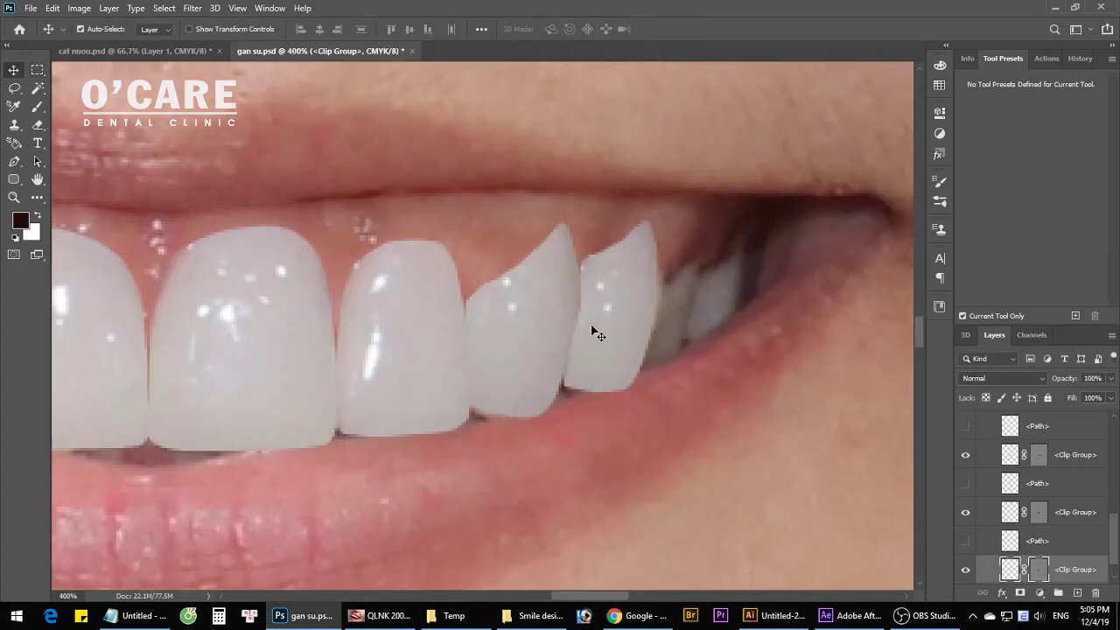
pyautogui.hotkey('ctrl', 'shift', 'x')
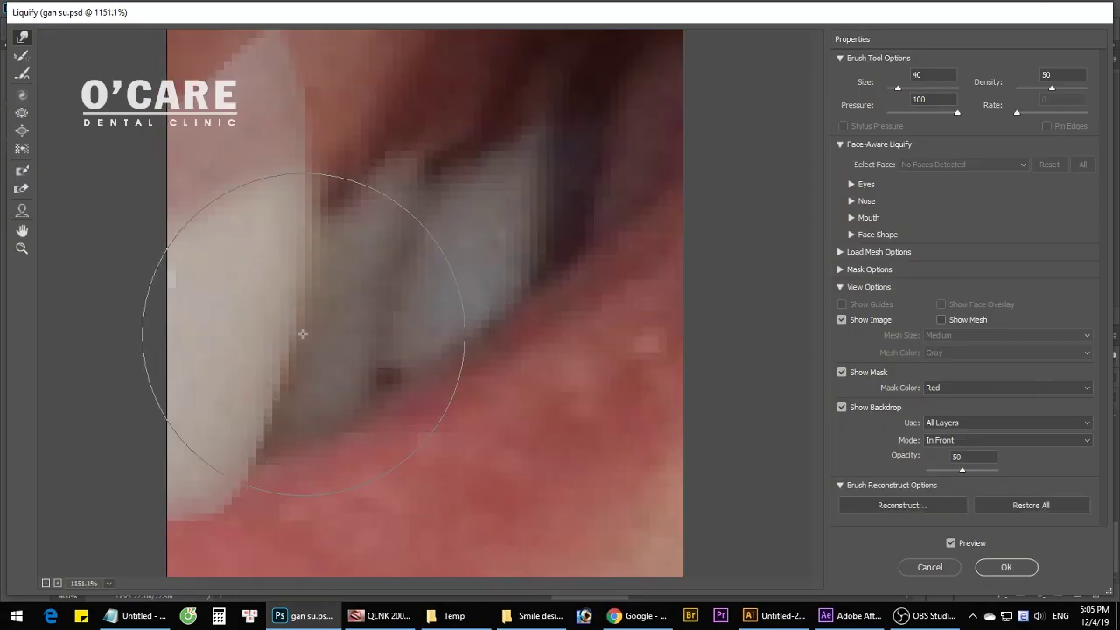
pyautogui.press('Return')
# Step: Zoom out to the full face and select the side tooth Clip Group layer
pyautogui.hscroll(-5, 428, 325)
pyautogui.hscroll(5, 713, 331)
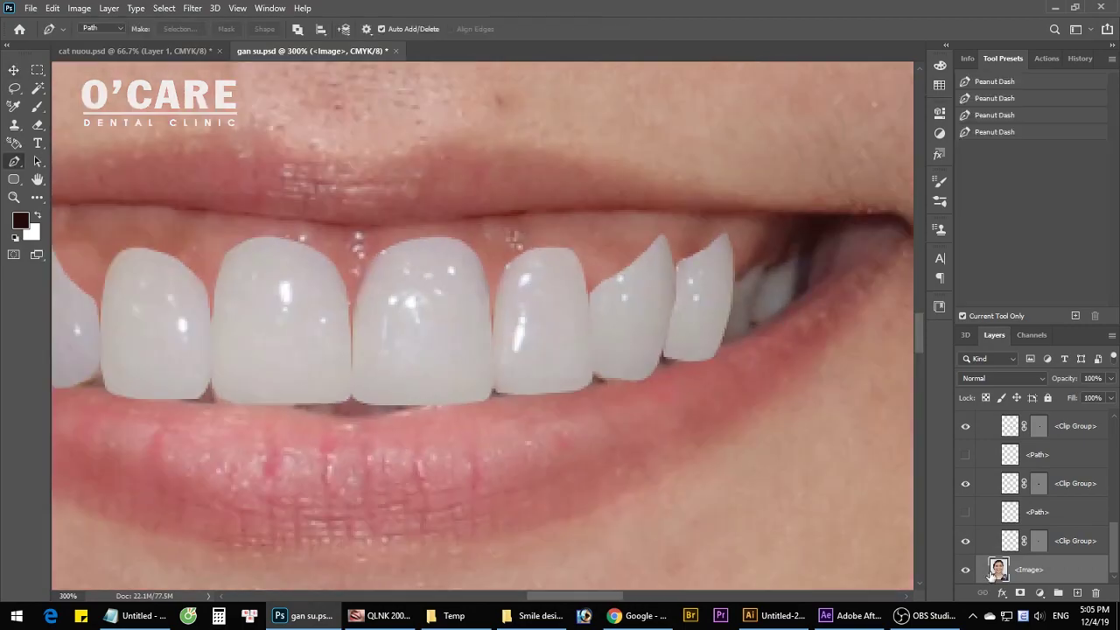
pyautogui.scroll(1, 1032, 490)
pyautogui.hotkey('ctrl', '0')
pyautogui.scroll(5, 406, 347)
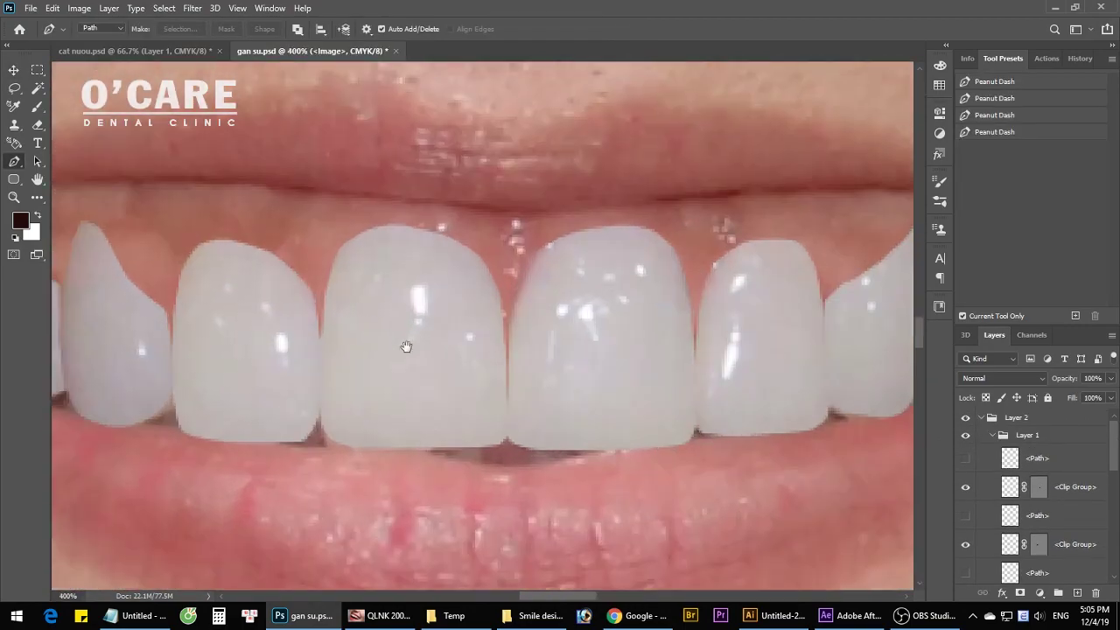
pyautogui.hscroll(-5, 406, 346)
pyautogui.press('v')
pyautogui.keyDown('ctrl'); pyautogui.click(325, 247); pyautogui.keyUp('ctrl')
# Step: Erase the veneer edges along the gum line with the Eraser at 20% opacity, then view the face at 100%
pyautogui.press('e')
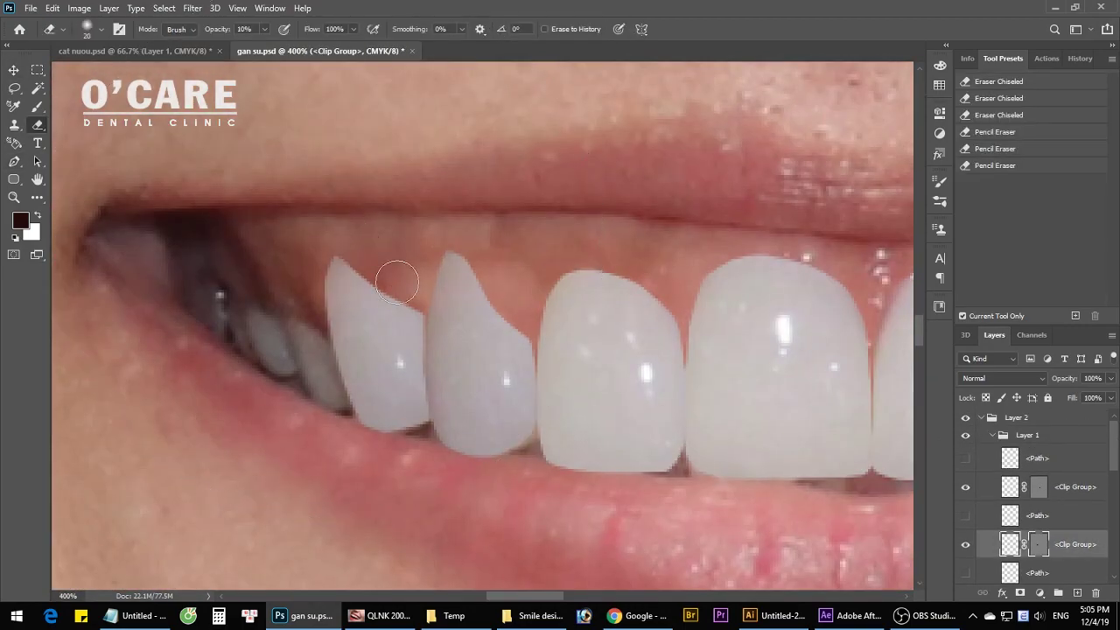
pyautogui.press('2')
pyautogui.scroll(3, 361, 228)
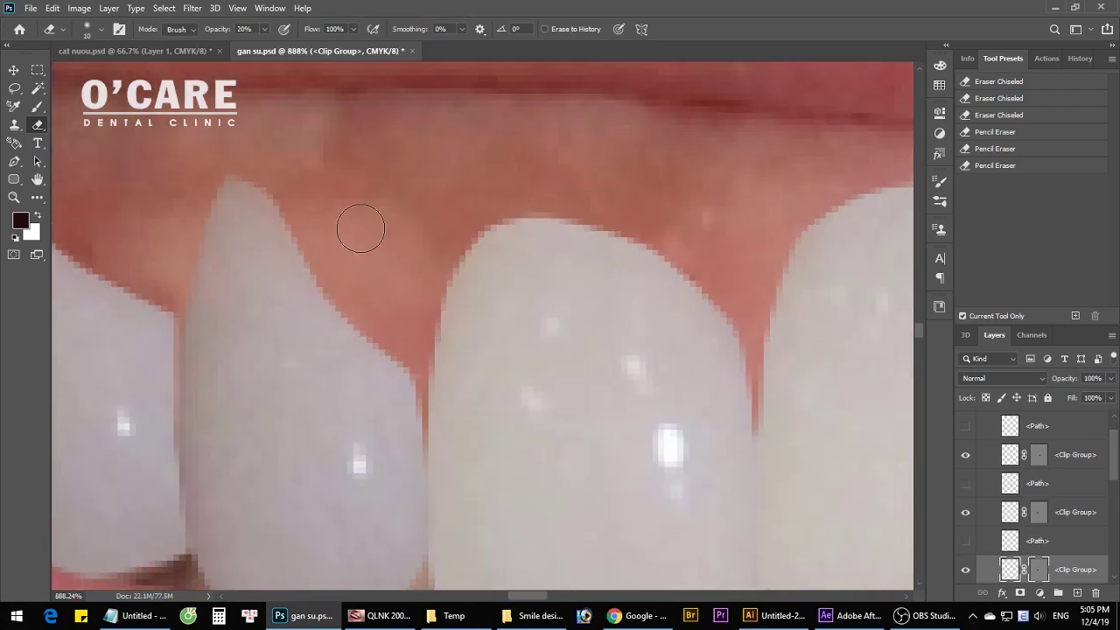
pyautogui.hscroll(2, 501, 209)
pyautogui.hscroll(2, 573, 201)
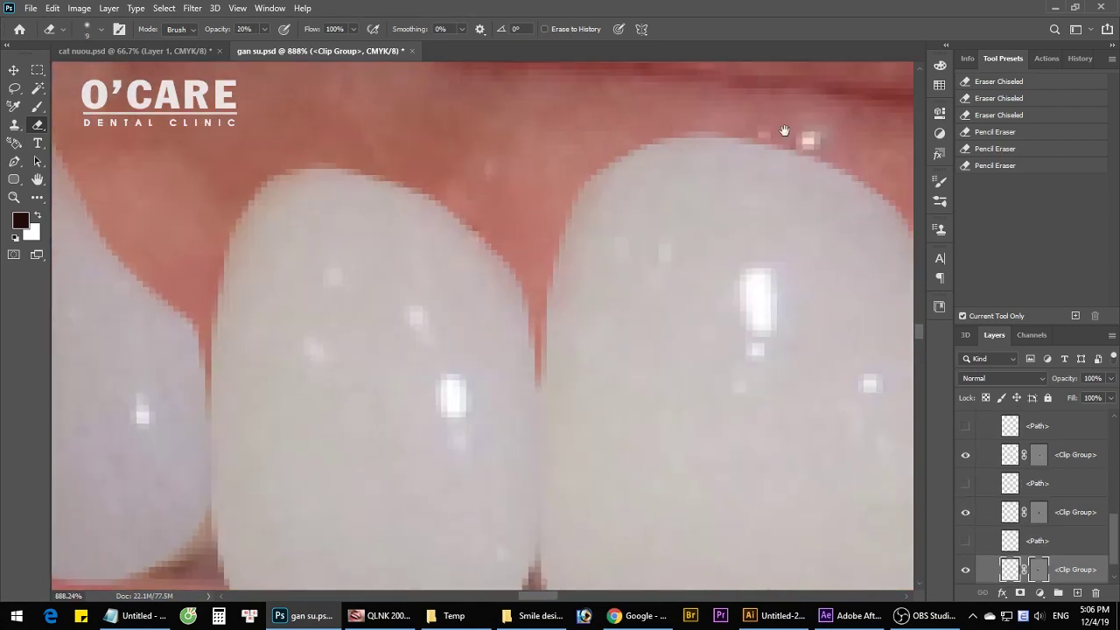
pyautogui.hscroll(2, 782, 130)
pyautogui.hscroll(2, 621, 183)
pyautogui.hscroll(2, 662, 175)
pyautogui.hscroll(2, 383, 292)
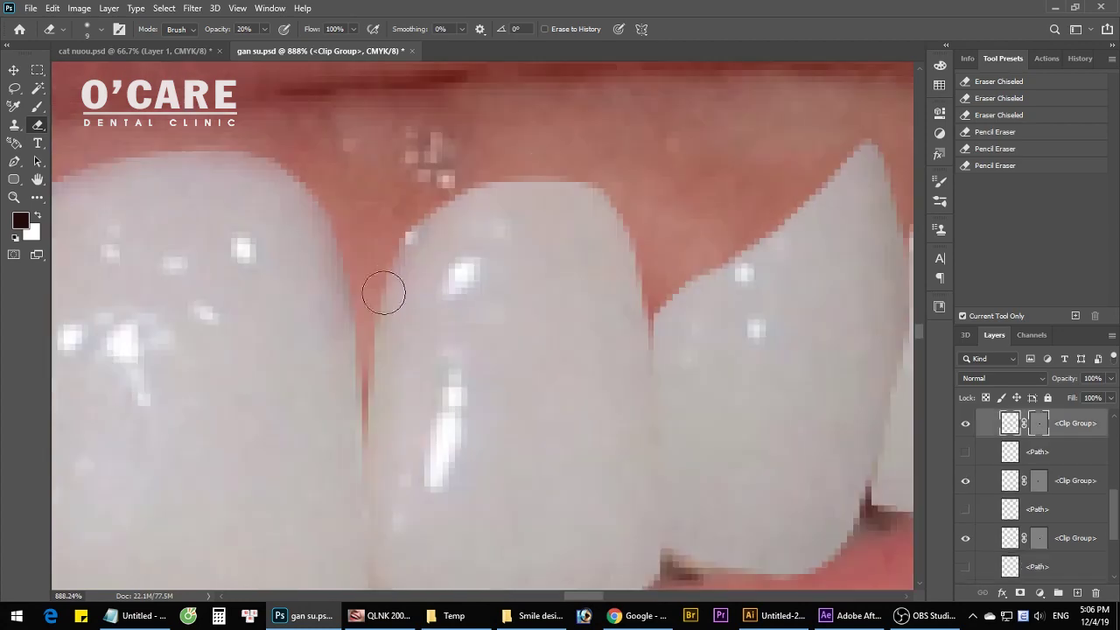
pyautogui.hscroll(2, 607, 275)
pyautogui.hscroll(2, 457, 219)
pyautogui.hscroll(2, 732, 130)
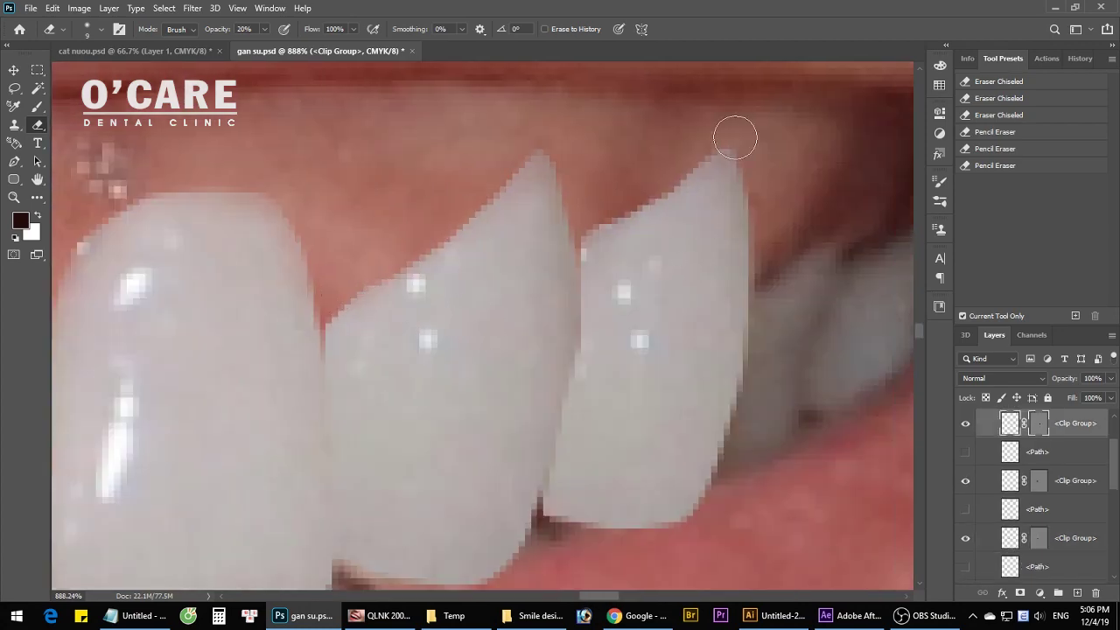
pyautogui.hotkey('ctrl', '0')
pyautogui.hotkey('ctrl', '1')
pyautogui.press('v')
pyautogui.scroll(1, 993, 473)
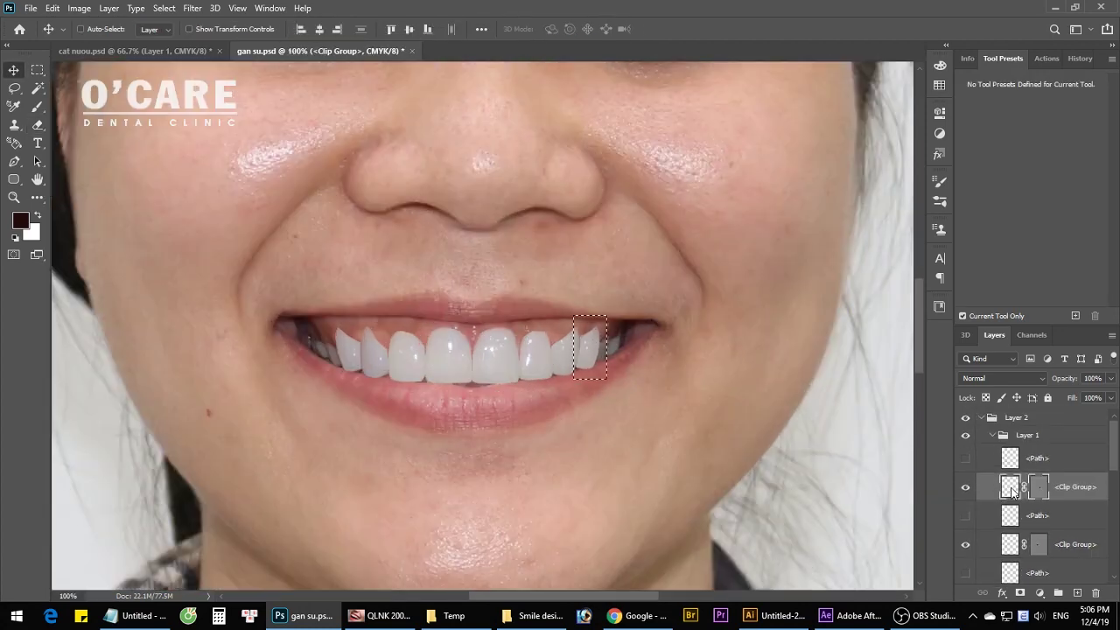
# Step: Add more teeth, including the middle teeth, to the selection
pyautogui.scroll(-1, 1012, 492)
pyautogui.keyDown('ctrl'); pyautogui.keyDown('shift'); pyautogui.click(1010, 488); pyautogui.keyUp('shift'); pyautogui.keyUp('ctrl')
pyautogui.scroll(-1, 1015, 516)
pyautogui.keyDown('ctrl'); pyautogui.keyDown('shift'); pyautogui.click(1011, 516); pyautogui.keyUp('shift'); pyautogui.keyUp('ctrl')
pyautogui.scroll(-1, 1040, 561)
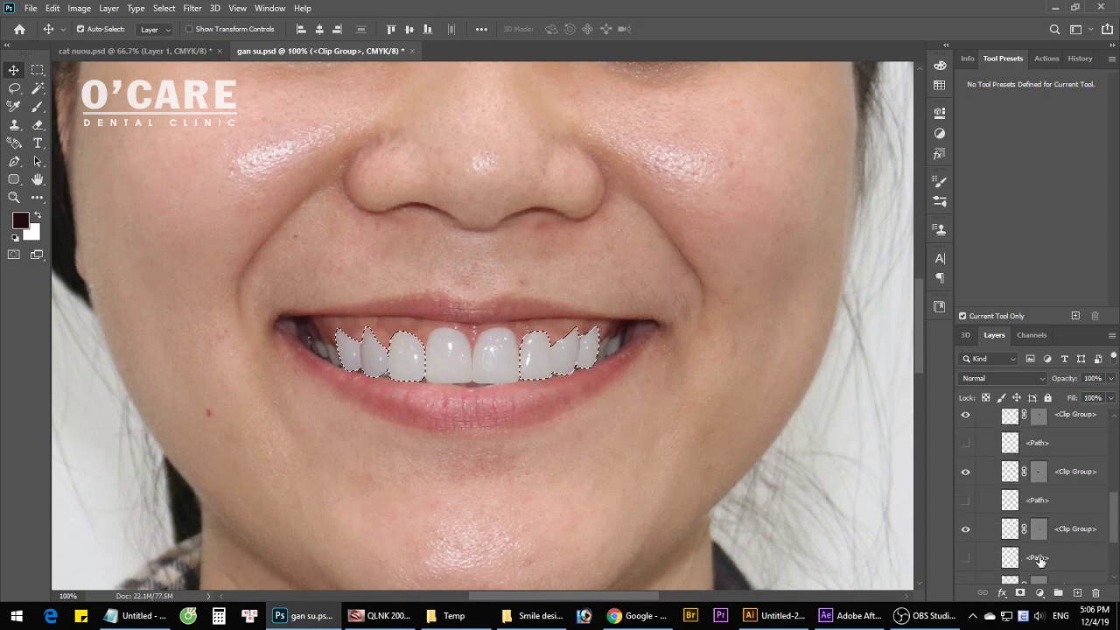
pyautogui.scroll(1, 1041, 561)
pyautogui.keyDown('ctrl'); pyautogui.keyDown('shift'); pyautogui.click(1011, 524); pyautogui.keyUp('shift'); pyautogui.keyUp('ctrl')
pyautogui.scroll(2, 1037, 457)
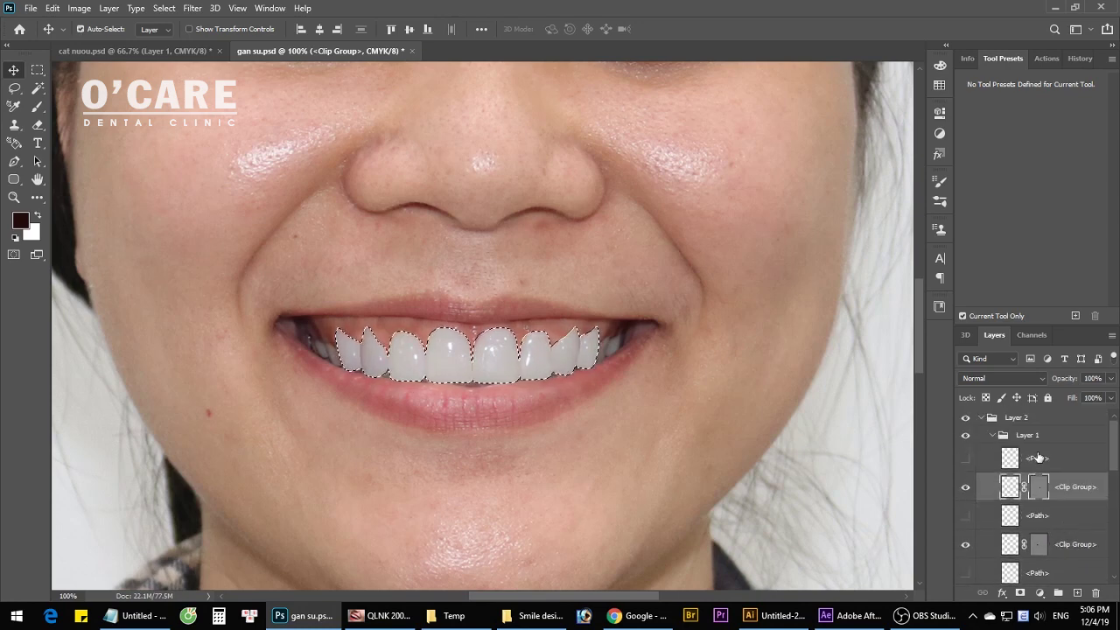
# Step: Add a Levels adjustment that darkens the selected teeth with black input 77
pyautogui.click(1039, 593)
pyautogui.click(1041, 417)
pyautogui.moveTo(702, 255)
pyautogui.mouseDown()
pyautogui.moveTo(757, 255)
pyautogui.moveTo(702, 254)
pyautogui.mouseUp()
pyautogui.hotkey('ctrl', '-')
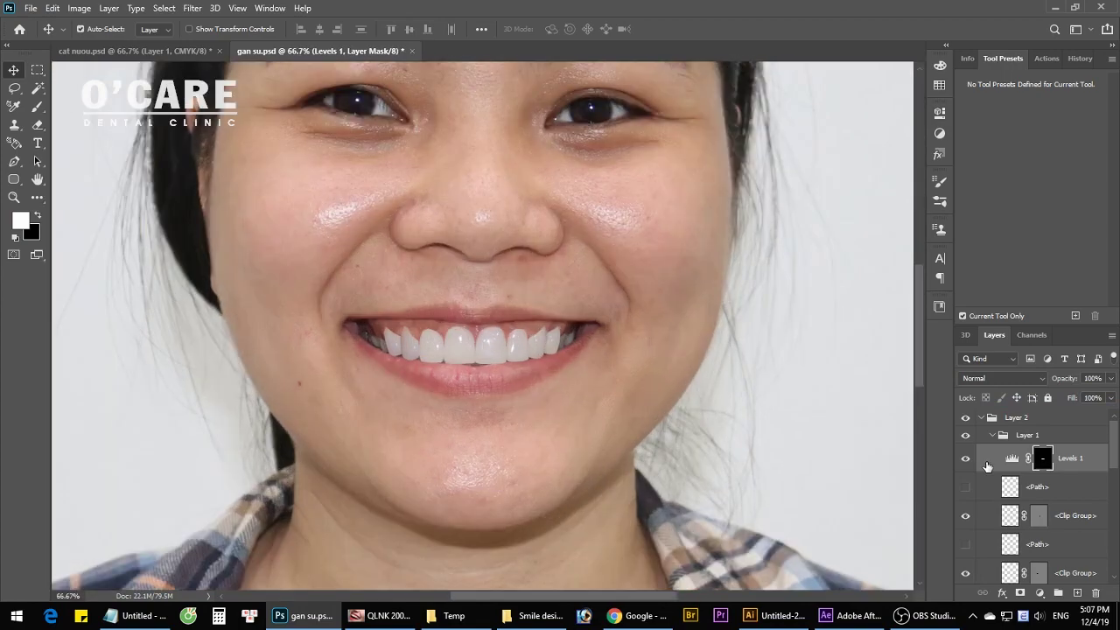
# Step: With the original photo layer selected, convert the document to RGB Color
pyautogui.click(613, 278)
pyautogui.click(52, 8)
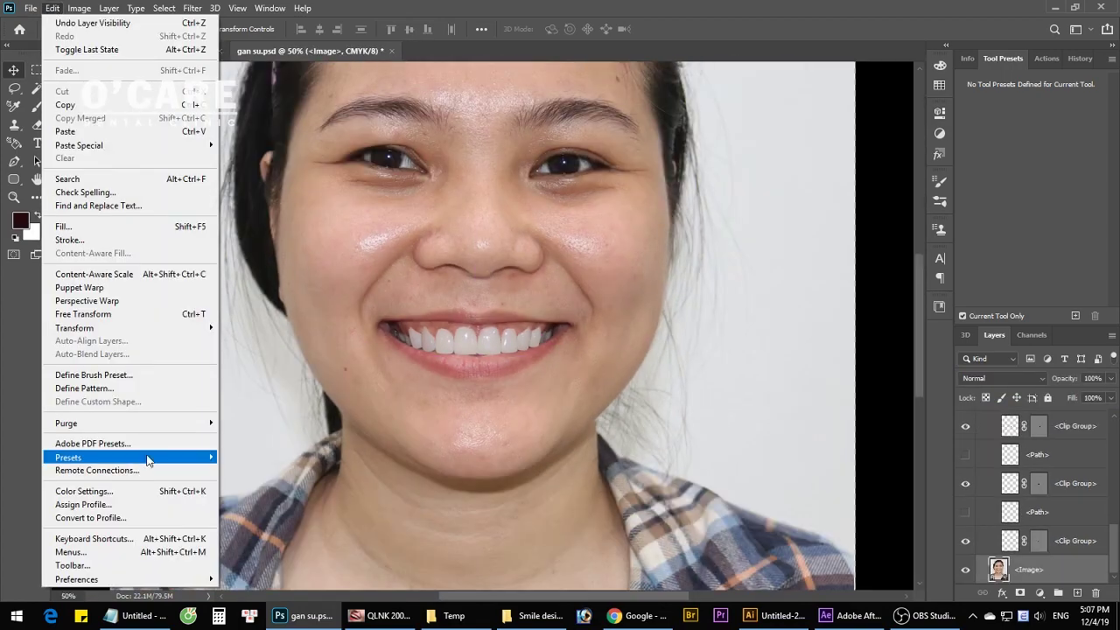
pyautogui.click(79, 8)
pyautogui.click(245, 74)
pyautogui.click(495, 232)
pyautogui.hotkey('ctrl', '+')
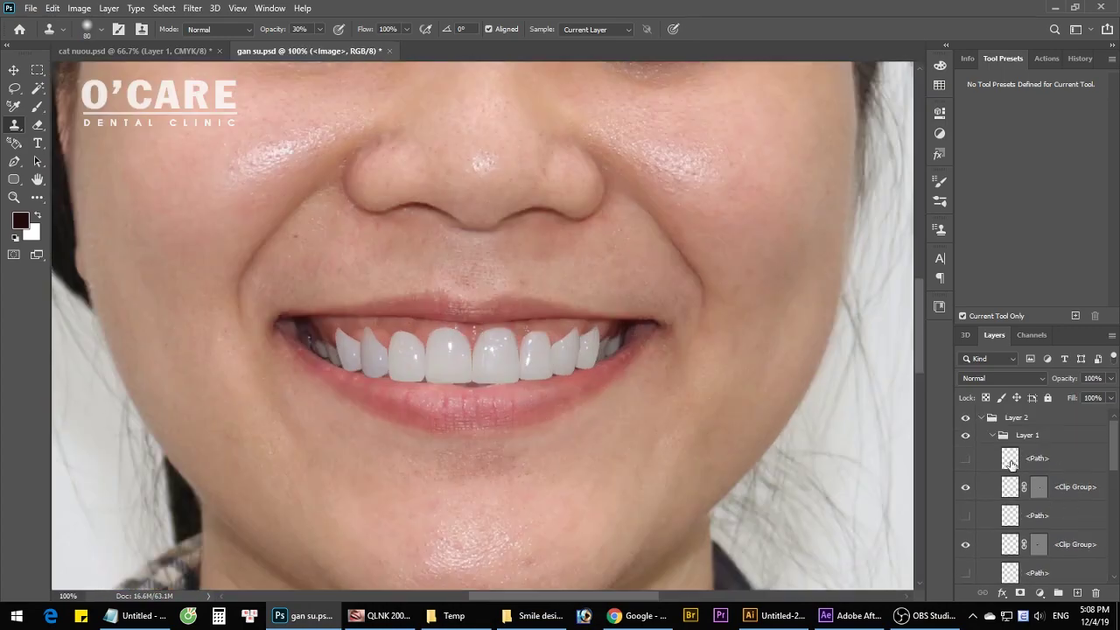
# Step: Add a Levels adjustment layer and set the grey detail layer's blend mode to Vivid Light
pyautogui.click(1040, 593)
pyautogui.click(1020, 482)
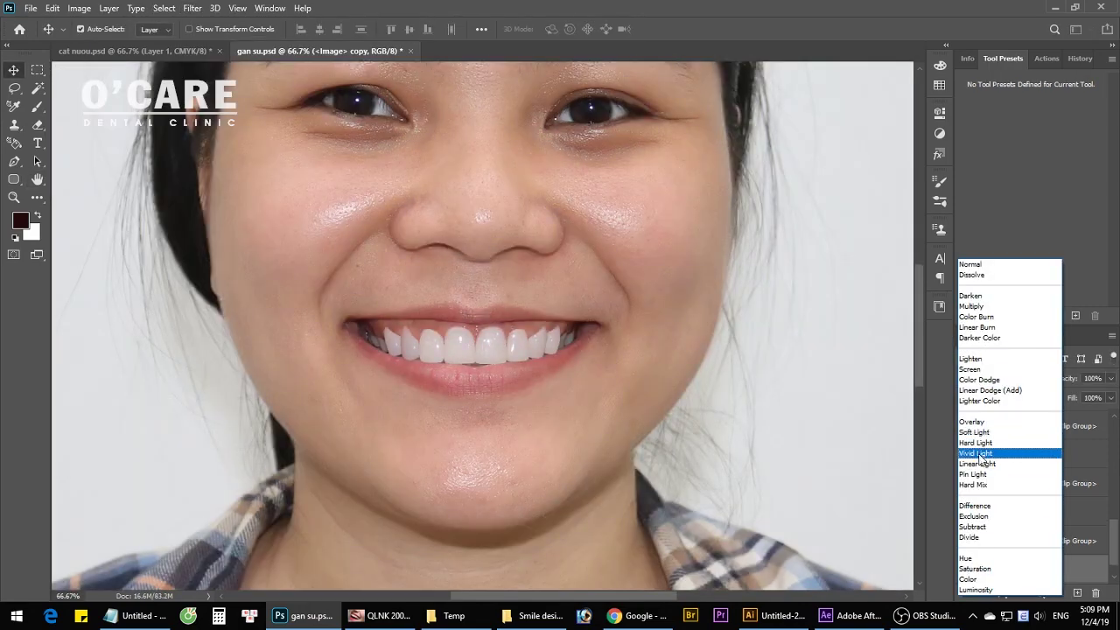
pyautogui.click(975, 453)
pyautogui.hotkey('ctrl', '-')
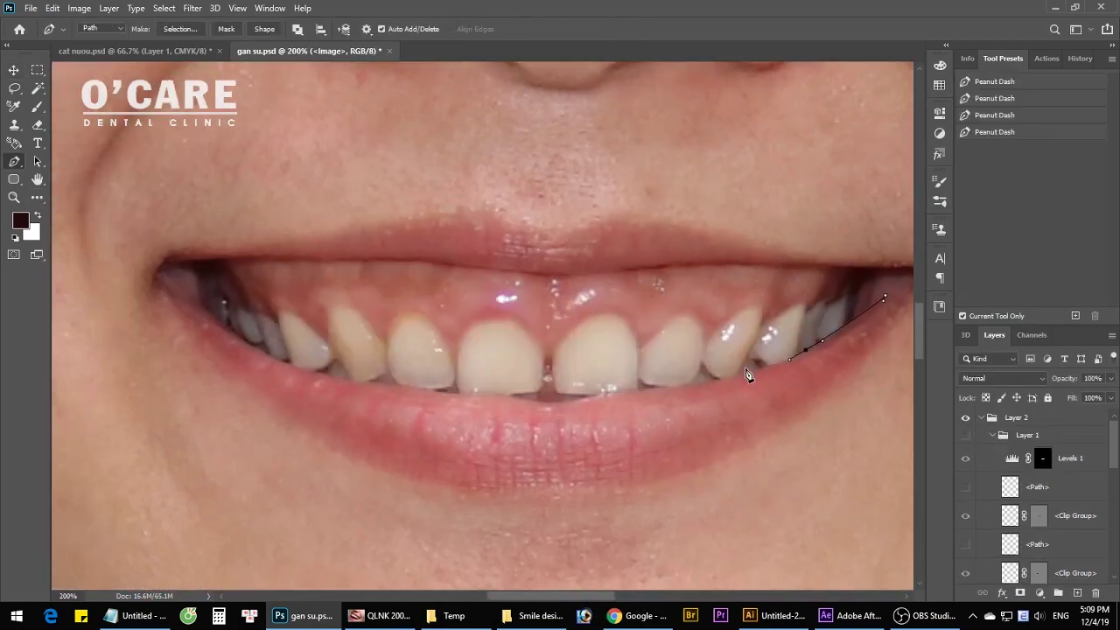
# Step: Close the Pen outline around the lower lip and turn it into a feathered selection
pyautogui.click(748, 375)
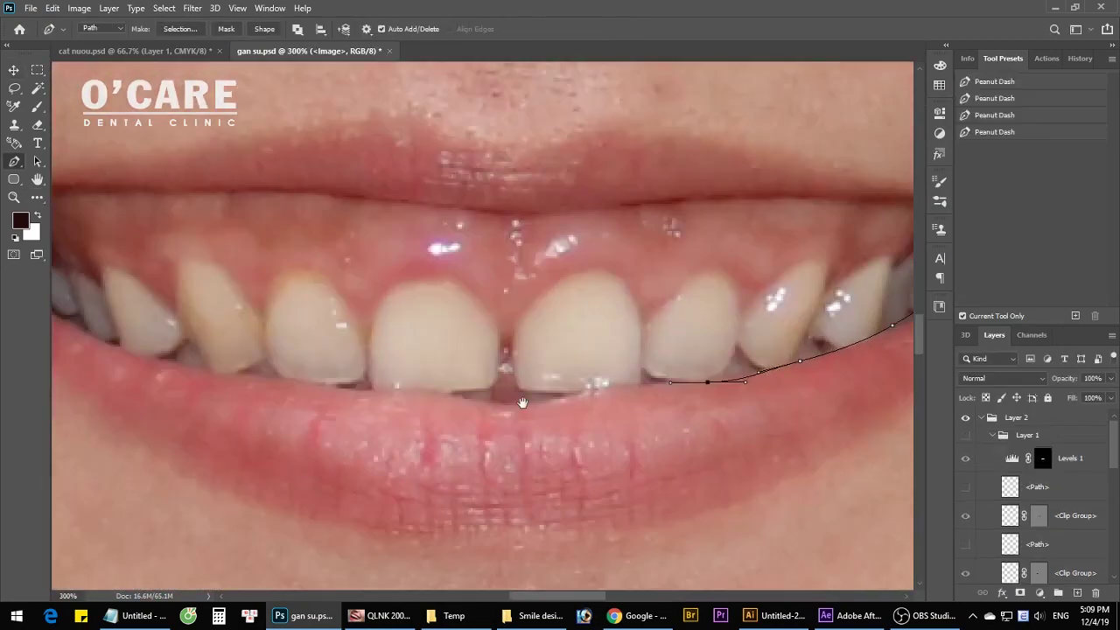
pyautogui.scroll(2, 612, 376)
pyautogui.click(414, 373)
pyautogui.click(201, 266)
pyautogui.hotkey('ctrl', 'Return')
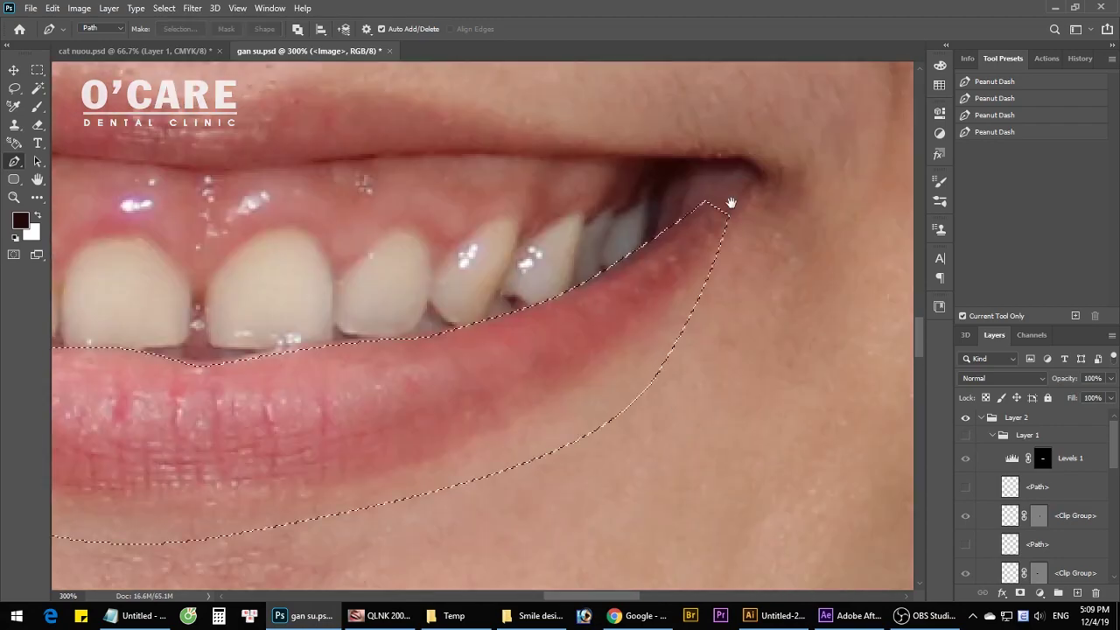
pyautogui.hotkey('shift', 'F6')
pyautogui.press('Return')
# Step: Copy the lip area to Layer 3, move it to the top, and save as gan su
pyautogui.hotkey('ctrl', 'j')
pyautogui.press('v')
pyautogui.hotkey('ctrl', 'shift', ']')
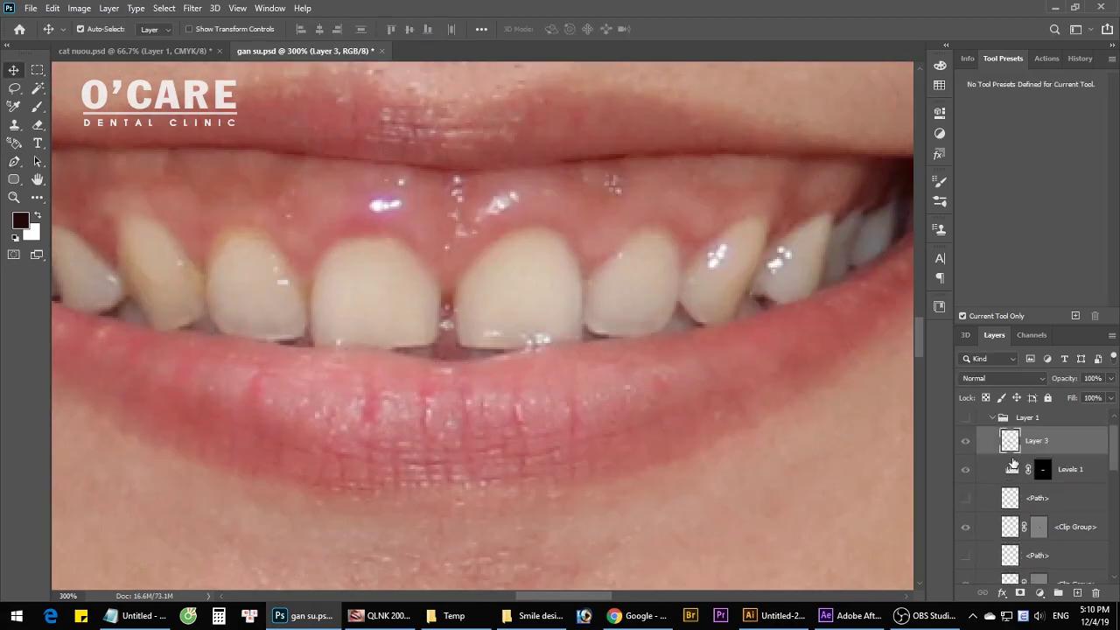
pyautogui.hotkey('ctrl', '0')
pyautogui.hotkey('ctrl', 'shift', 's')
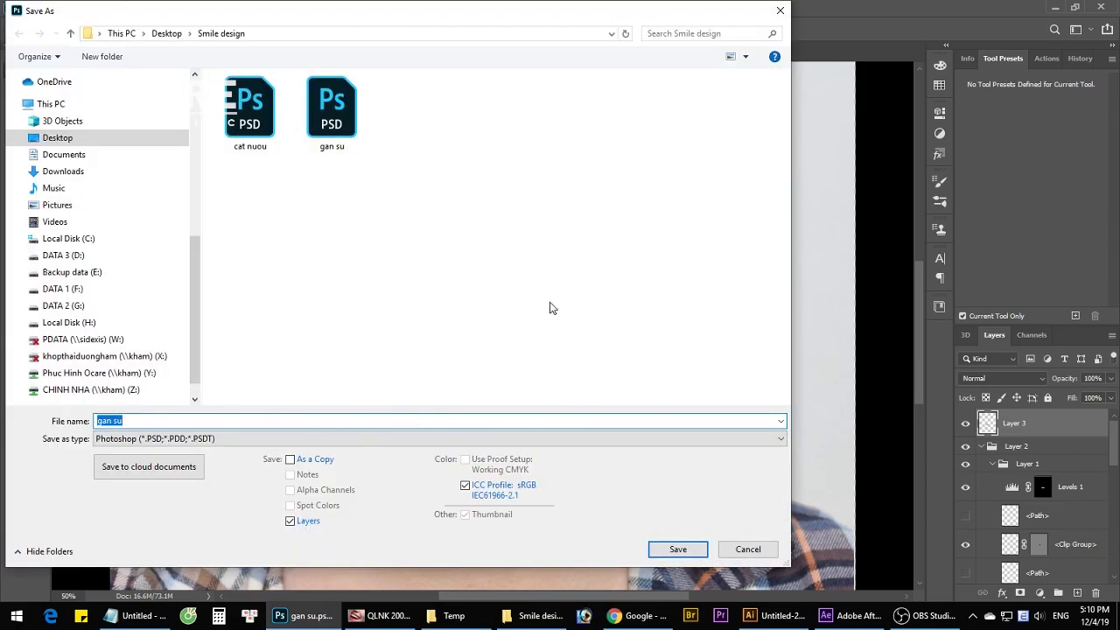
pyautogui.press('Return')
# Step: Brighten the highlights of the Levels 1 adjustment slightly
pyautogui.hotkey('ctrl', '+')
pyautogui.hotkey('ctrl', '+')
pyautogui.hotkey('ctrl', '-')
pyautogui.hotkey('ctrl', '-')
pyautogui.hotkey('ctrl', '-')
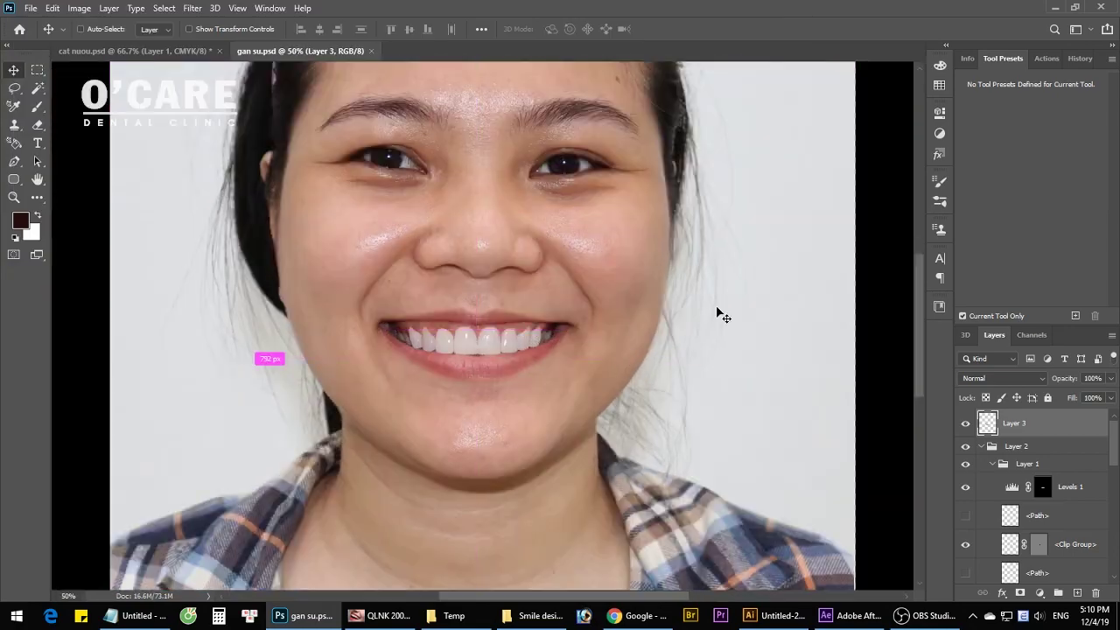
pyautogui.click(1012, 487)
pyautogui.moveTo(877, 294); pyautogui.dragTo(878, 297)
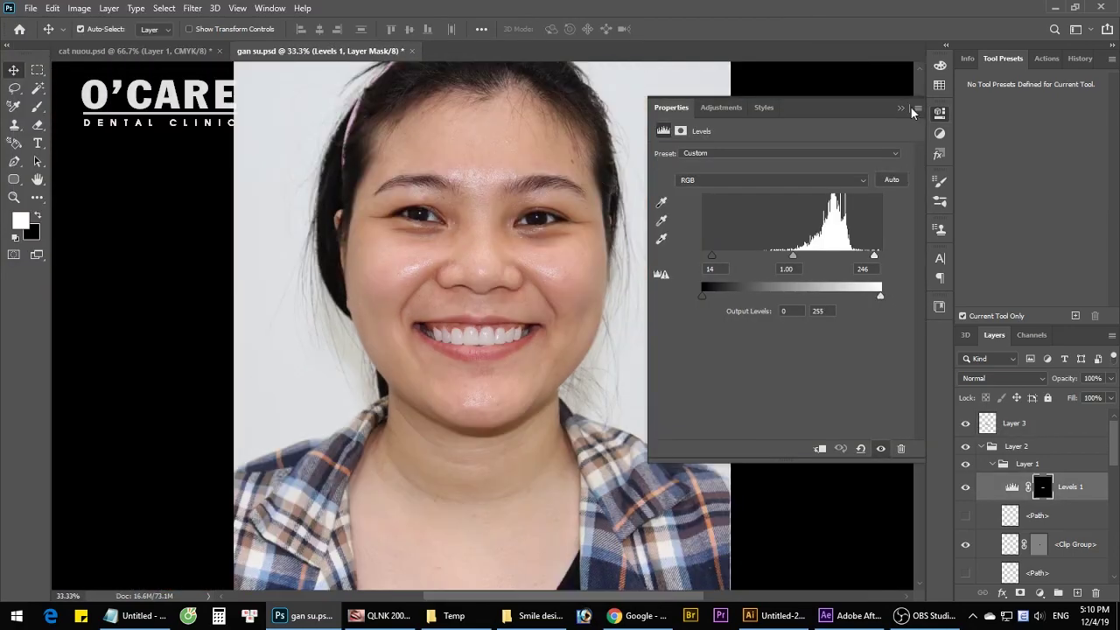
pyautogui.click(940, 112)
# Step: Flatten the image into one layer, discarding hidden layers
pyautogui.hotkey('ctrl', '+')
pyautogui.hotkey('ctrl', '+')
pyautogui.hotkey('ctrl', '+')
pyautogui.hotkey('ctrl', '-')
pyautogui.hotkey('ctrl', '-')
pyautogui.hotkey('ctrl', '-')
pyautogui.click(109, 8)
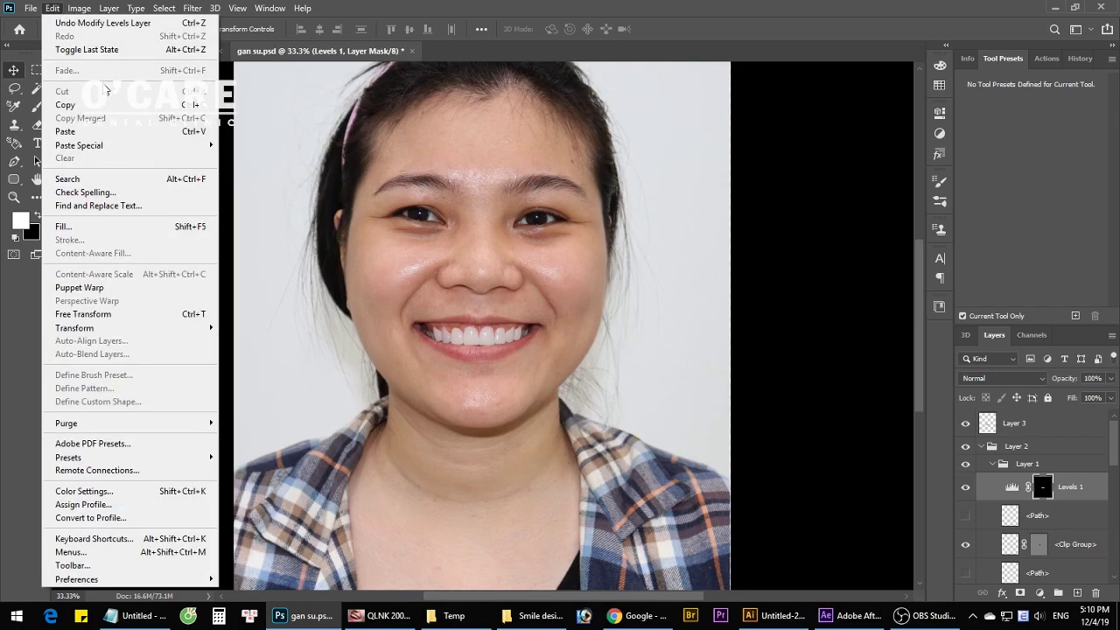
pyautogui.click(79, 7)
pyautogui.click(134, 540)
pyautogui.press('Return')
pyautogui.hotkey('ctrl', '+')
pyautogui.hotkey('ctrl', '+')
pyautogui.hotkey('ctrl', '+')
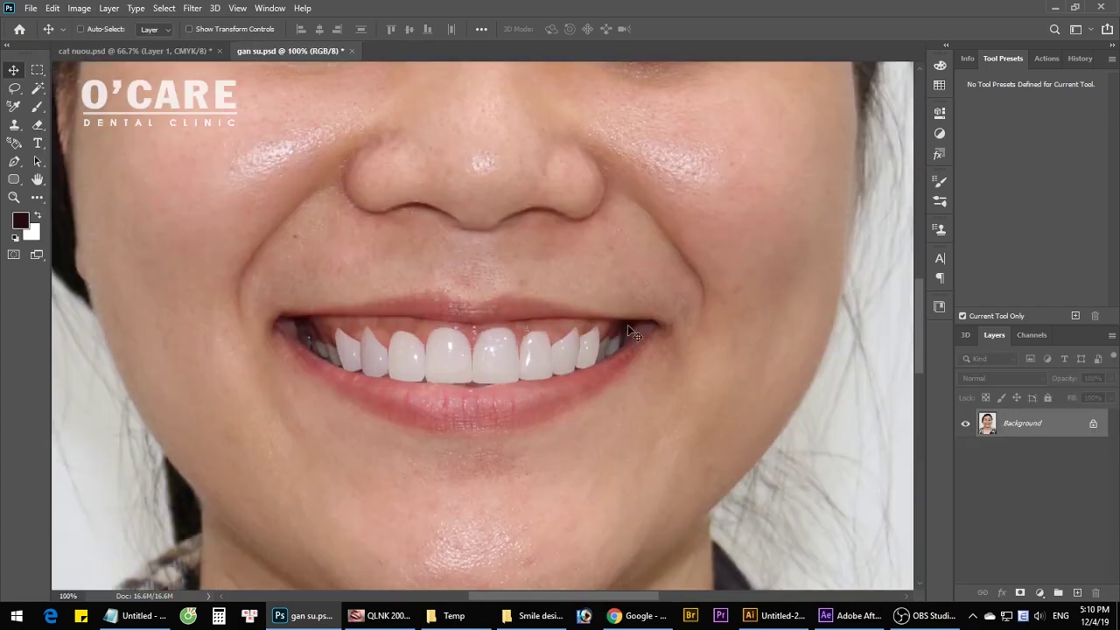
# Step: Apply Neat Image noise reduction to the face
pyautogui.click(193, 8)
pyautogui.click(412, 319)
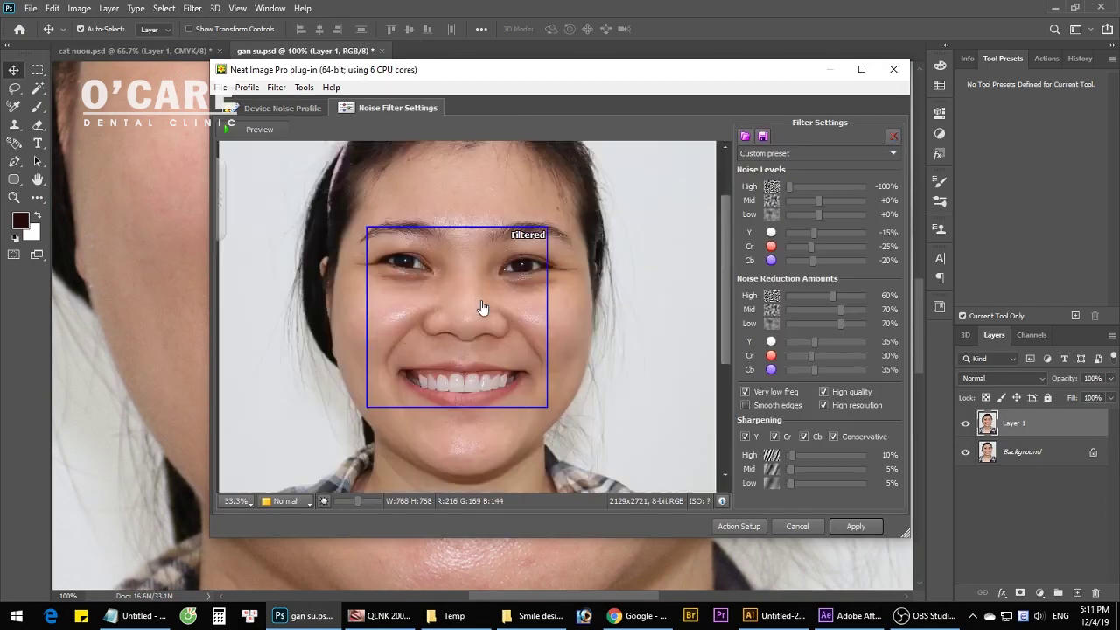
pyautogui.press('Return')
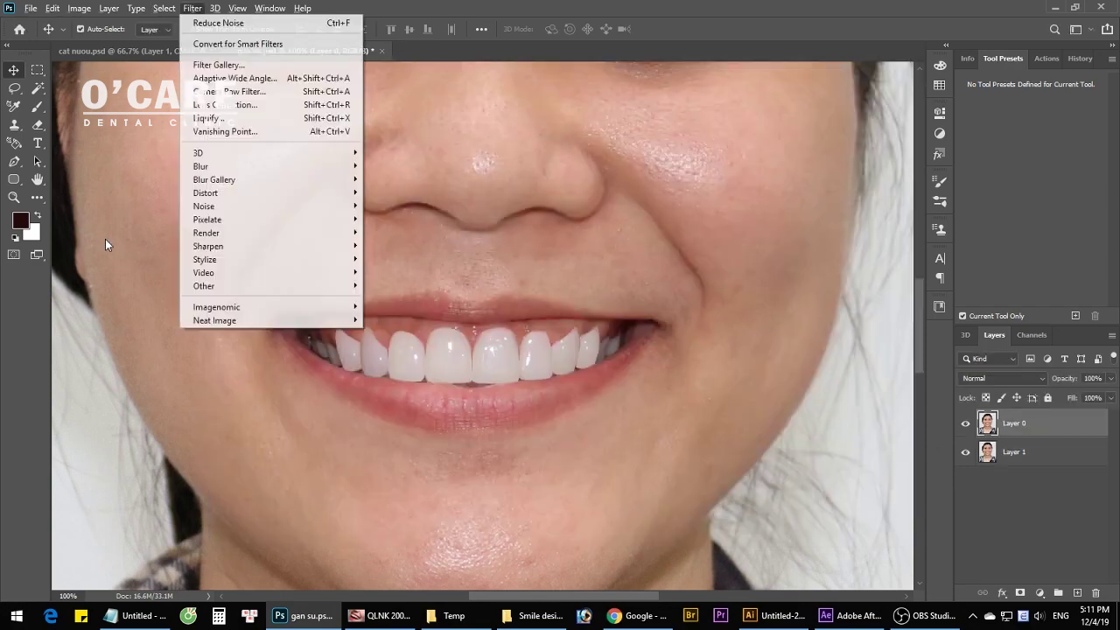
# Step: Set Layer 0 to Soft Light, merge the layers, save, and bring up Canvas Size
pyautogui.click(1002, 378)
pyautogui.click(992, 443)
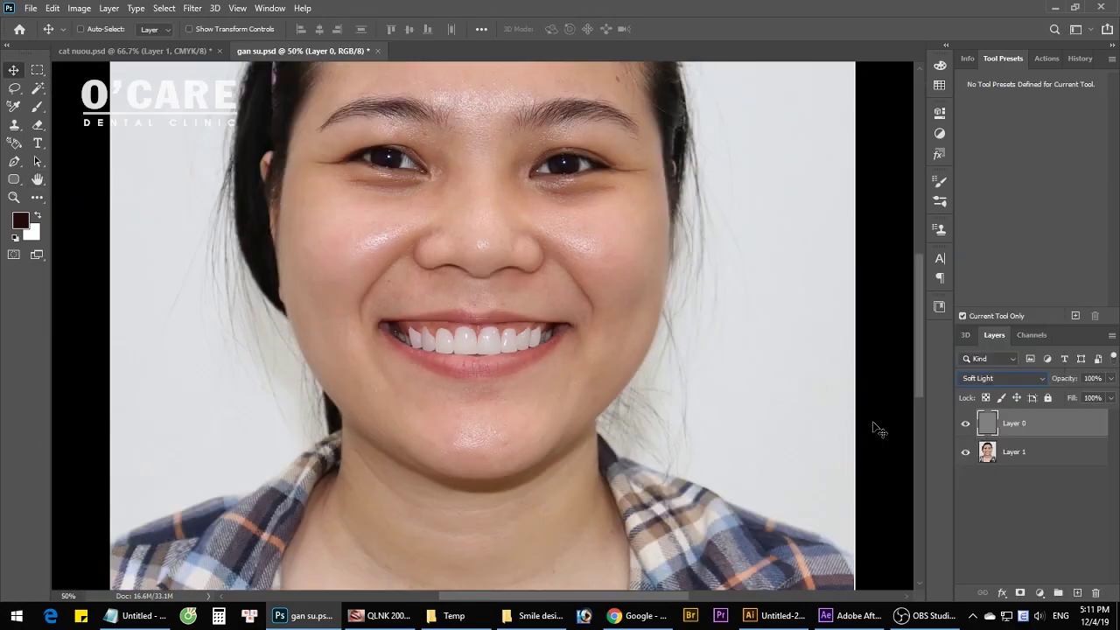
pyautogui.hotkey('ctrl', 'e')
pyautogui.hotkey('ctrl', '-')
pyautogui.hotkey('ctrl', 'shift', 's')
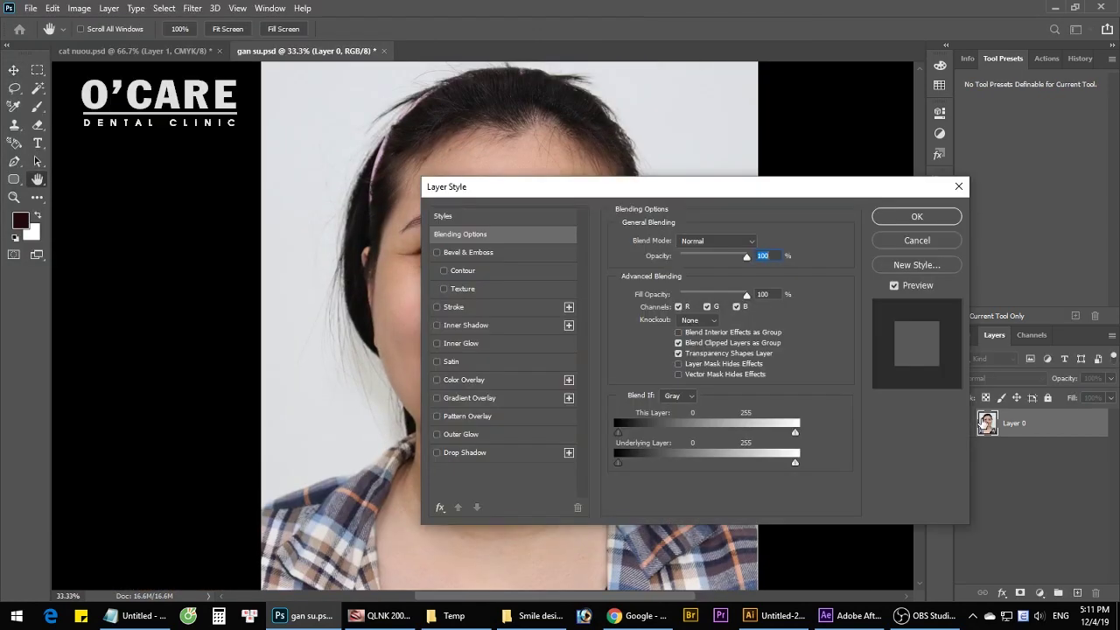
pyautogui.hotkey('ctrl', '-')
pyautogui.hotkey('ctrl', 'alt', 'c')
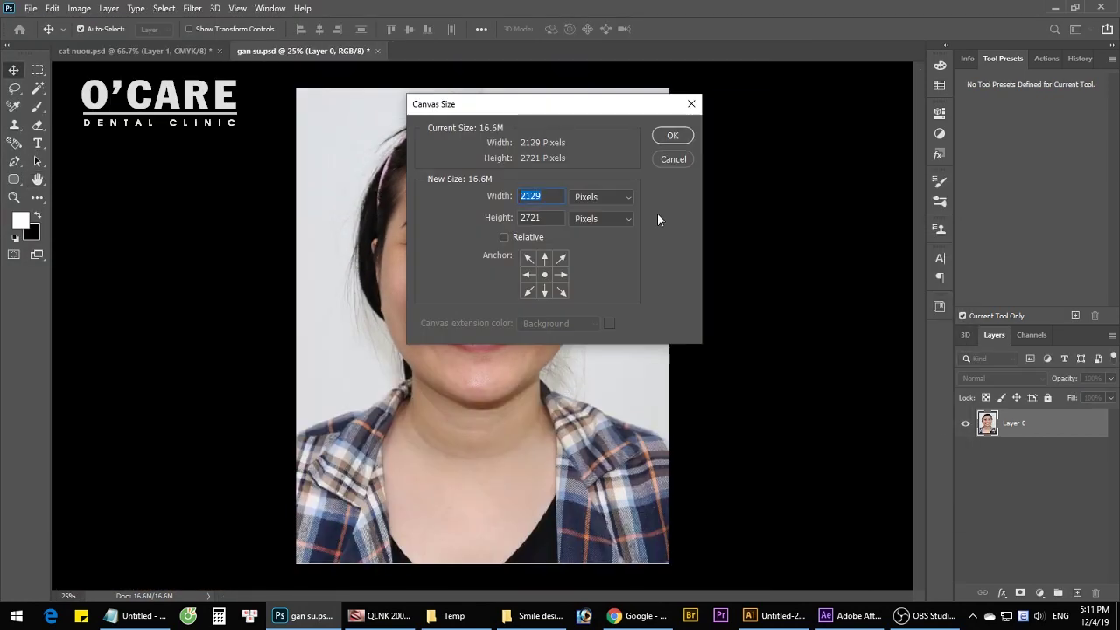
# Step: Enlarge the canvas to 2400 × 3600 pixels and move the veneer photo to the right half
pyautogui.press('Tab')
pyautogui.write('2400')
pyautogui.hotkey('shift', 'Tab')
pyautogui.write('3600')
pyautogui.press('Return')
pyautogui.moveTo(526, 315); pyautogui.dragTo(667, 315)
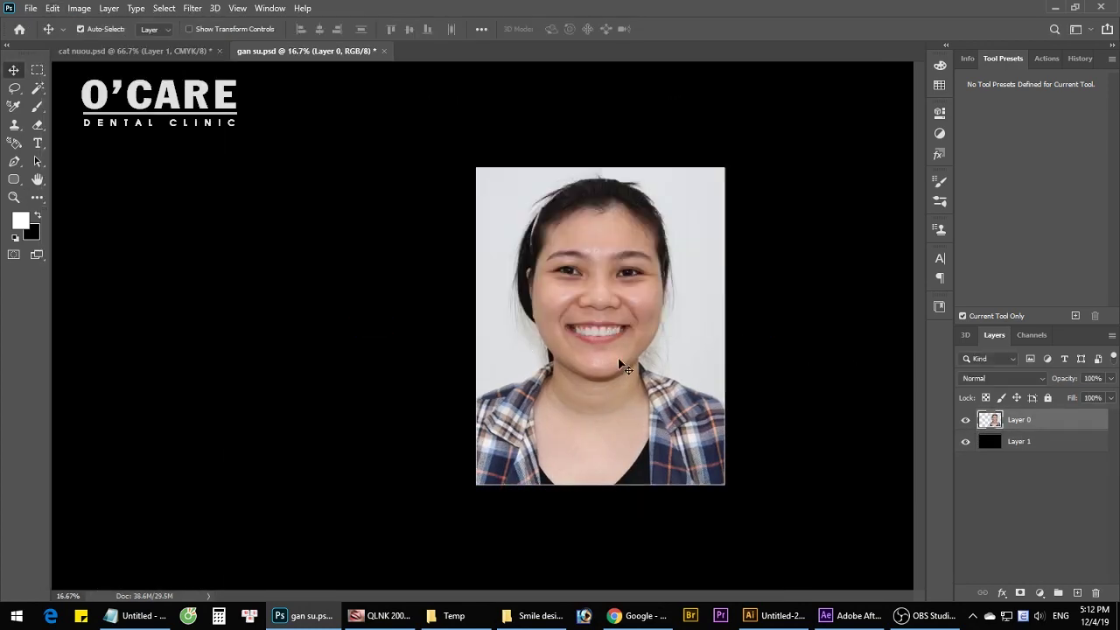
# Step: Place the original photo IMG_1332 on the left beside the veneer photo and select both layers
pyautogui.click(534, 615)
pyautogui.moveTo(240, 145); pyautogui.dragTo(377, 327)
pyautogui.moveTo(501, 371); pyautogui.dragTo(347, 372)
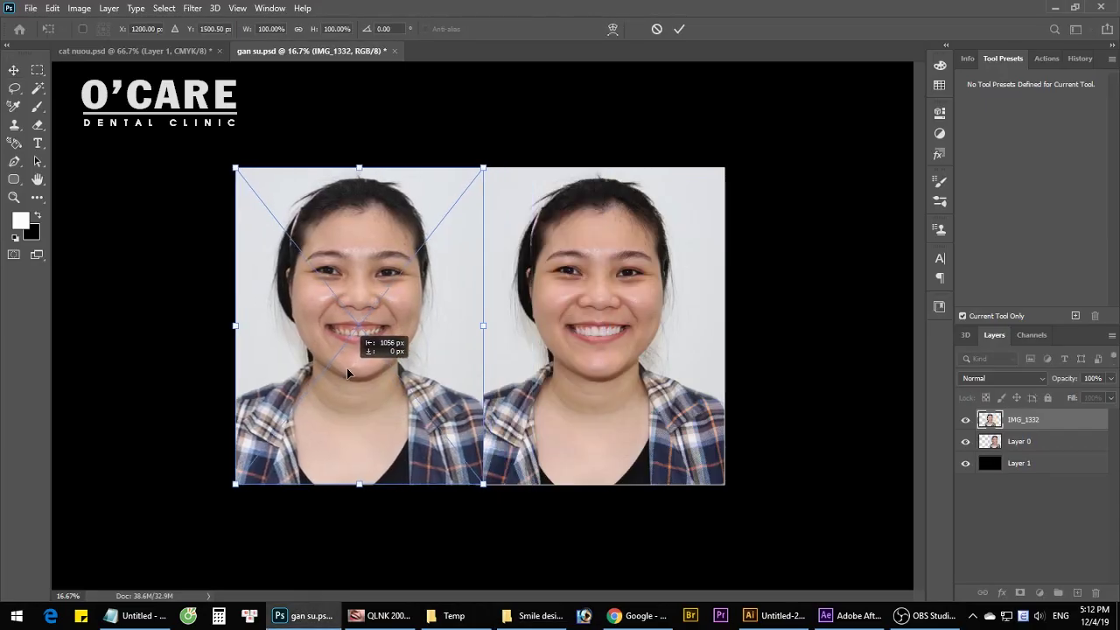
pyautogui.press('Return')
pyautogui.press('Return')
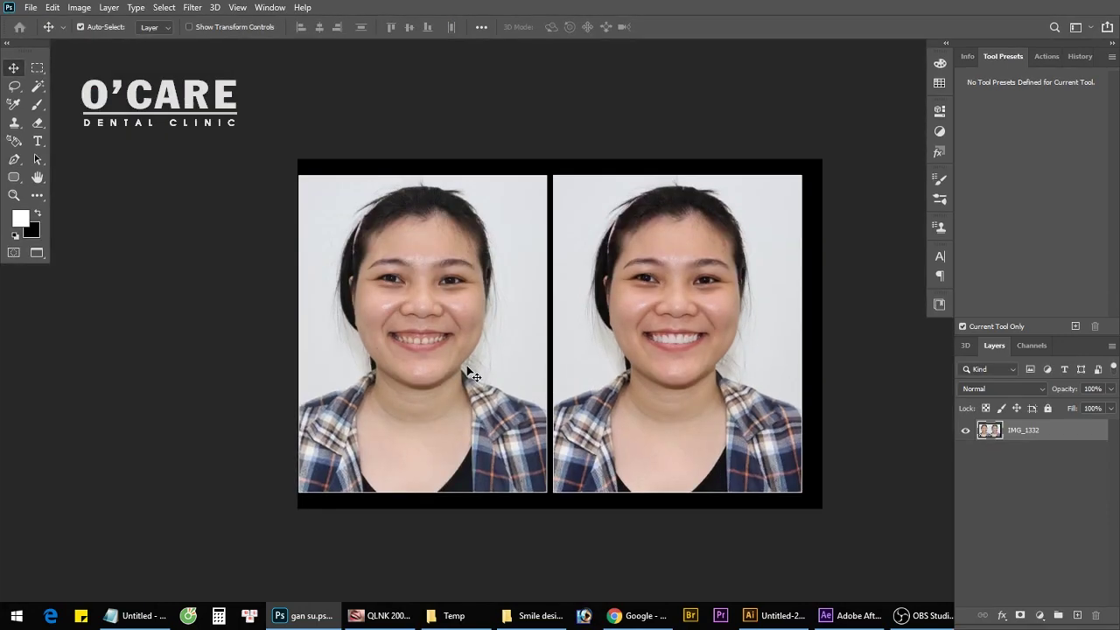
pyautogui.keyDown('ctrl'); pyautogui.keyDown('shift'); pyautogui.click(699, 450); pyautogui.keyUp('shift'); pyautogui.keyUp('ctrl')
# Step: Centre both photos in the black frame and zoom in and out on the before after image
pyautogui.moveTo(697, 403); pyautogui.dragTo(705, 400)
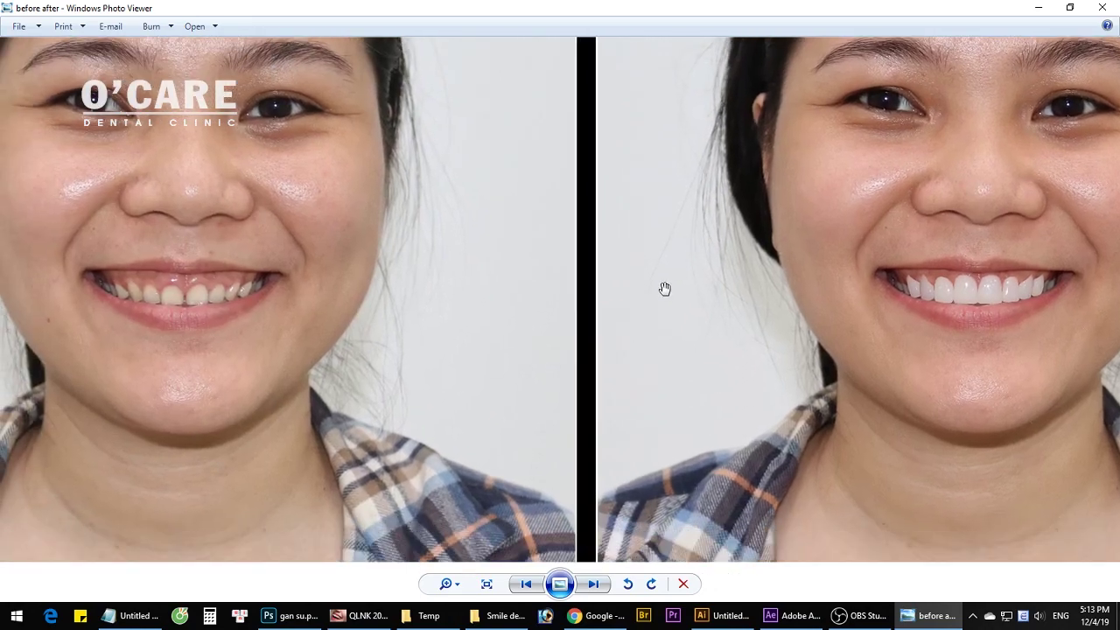
pyautogui.scroll(-3, 706, 298)
pyautogui.scroll(2, 707, 295)
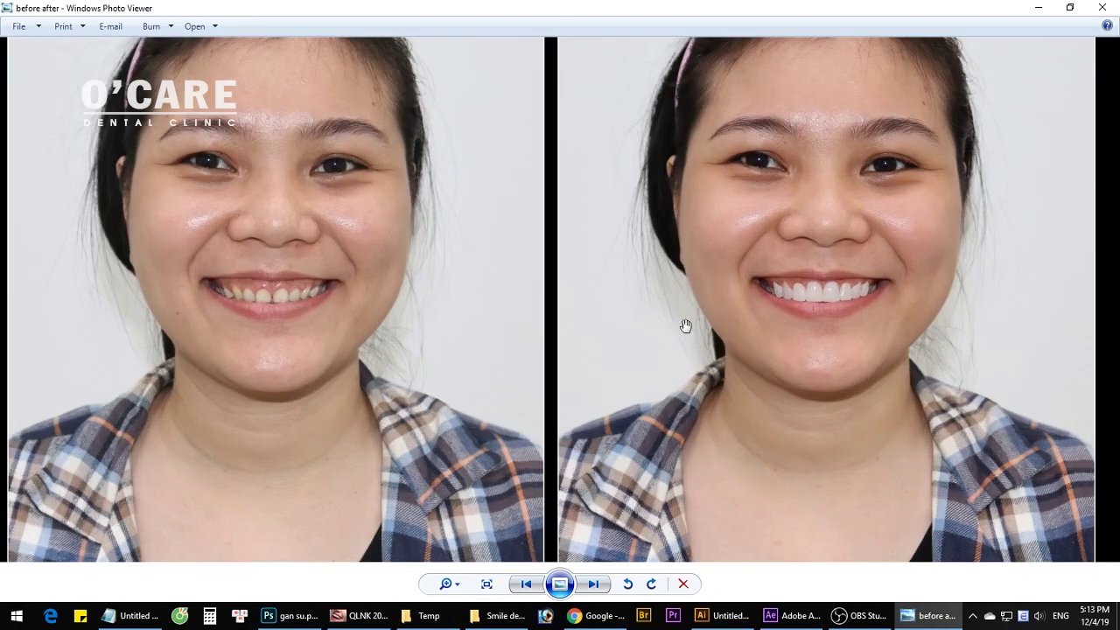
pyautogui.scroll(1, 661, 332)
pyautogui.scroll(-3, 662, 321)
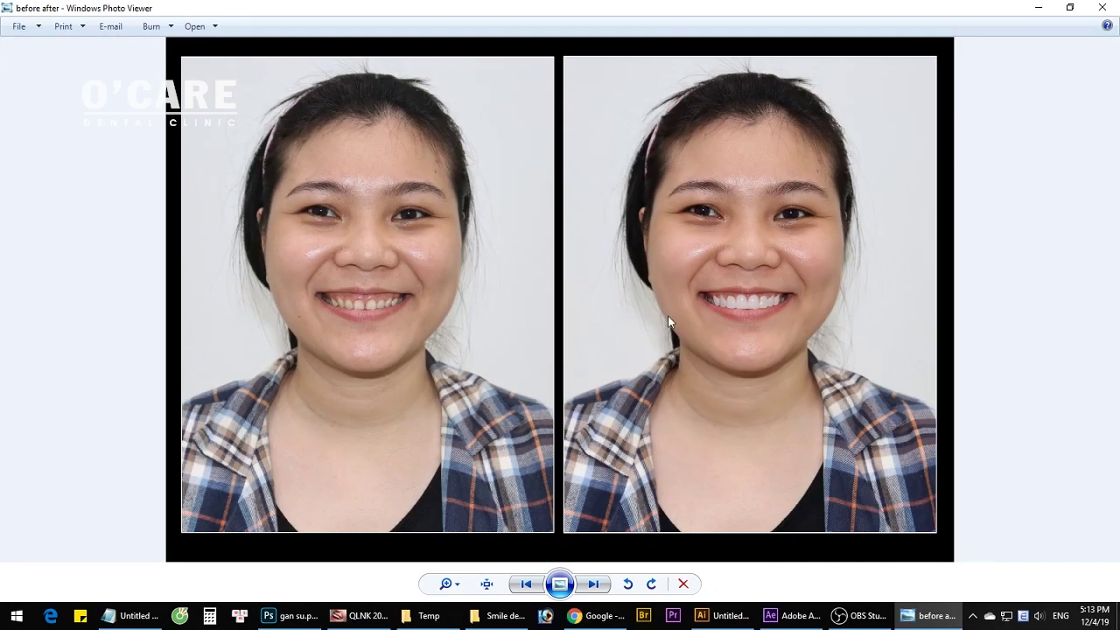